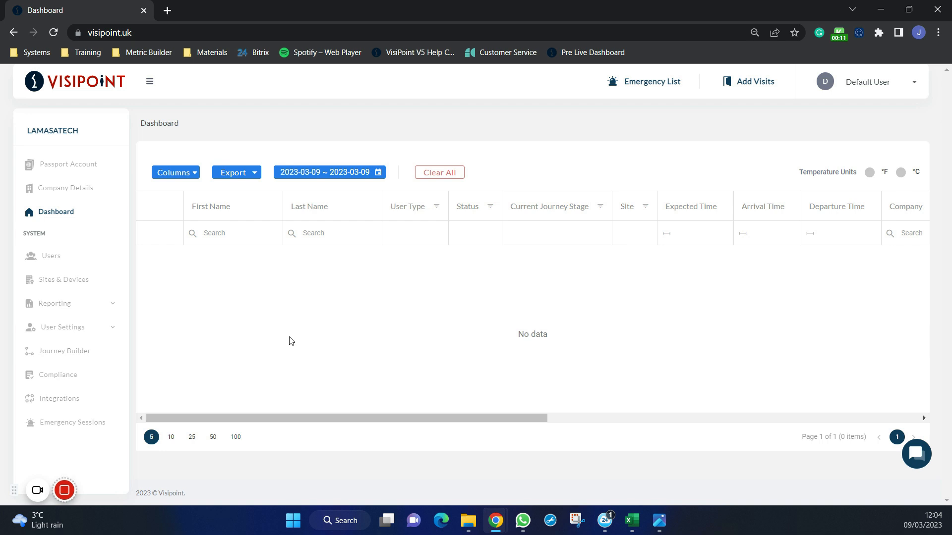
# - Open the Sites & Devices page and expand the LamasaTech Newcastle site down to its Front Entrance kiosk
pyautogui.click(77, 280)
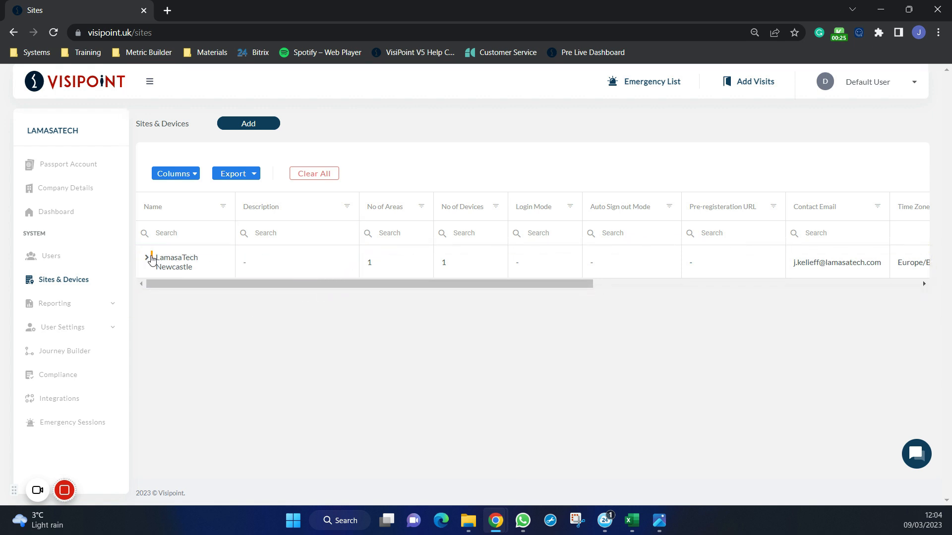
pyautogui.click(147, 261)
pyautogui.click(159, 300)
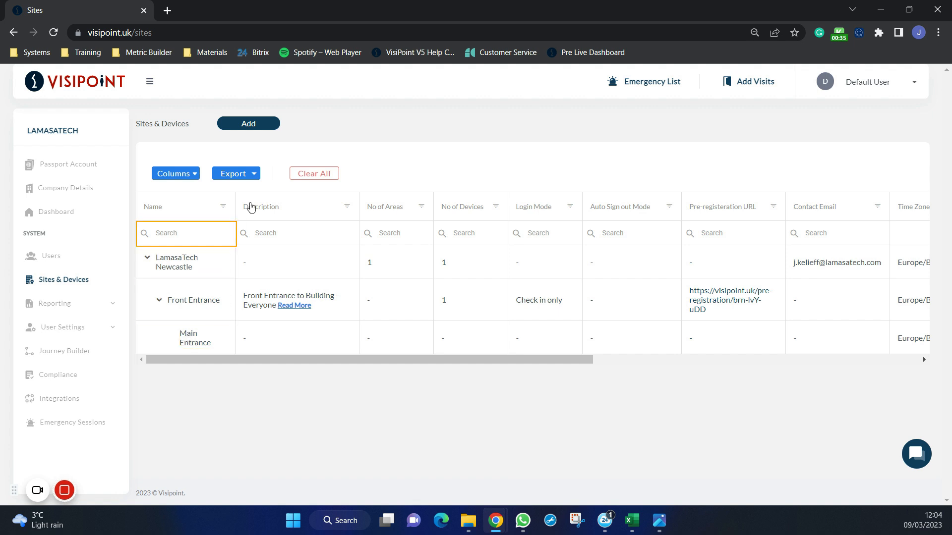
# - Start a new site named LamasaTech Glasgow and fill in its contact email from the saved suggestions
pyautogui.click(260, 131)
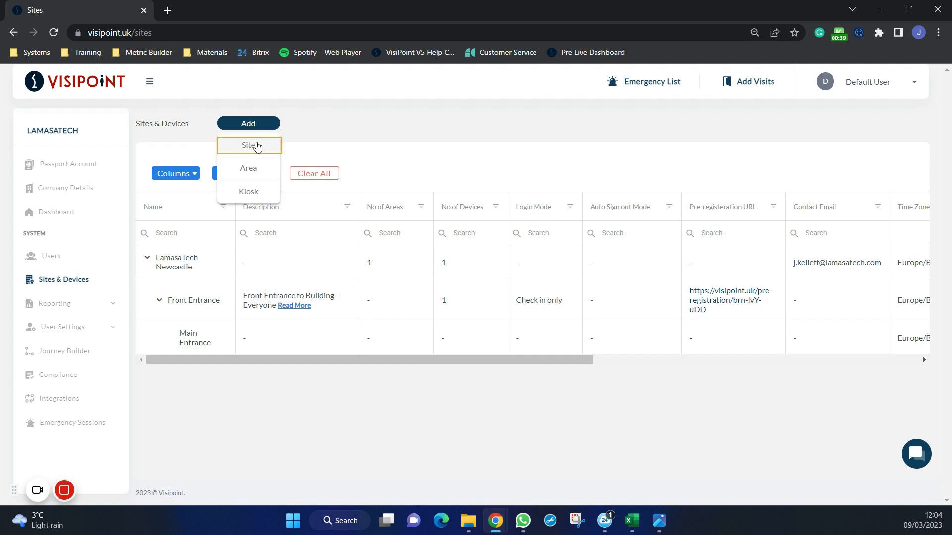
pyautogui.click(256, 144)
pyautogui.click(383, 165)
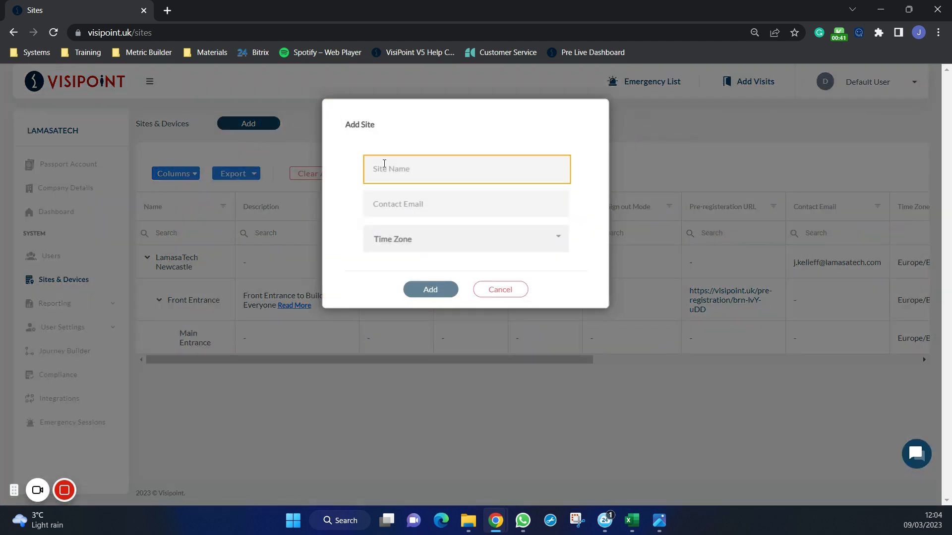
pyautogui.write('LamasaTech Glasgow')
pyautogui.click(433, 200)
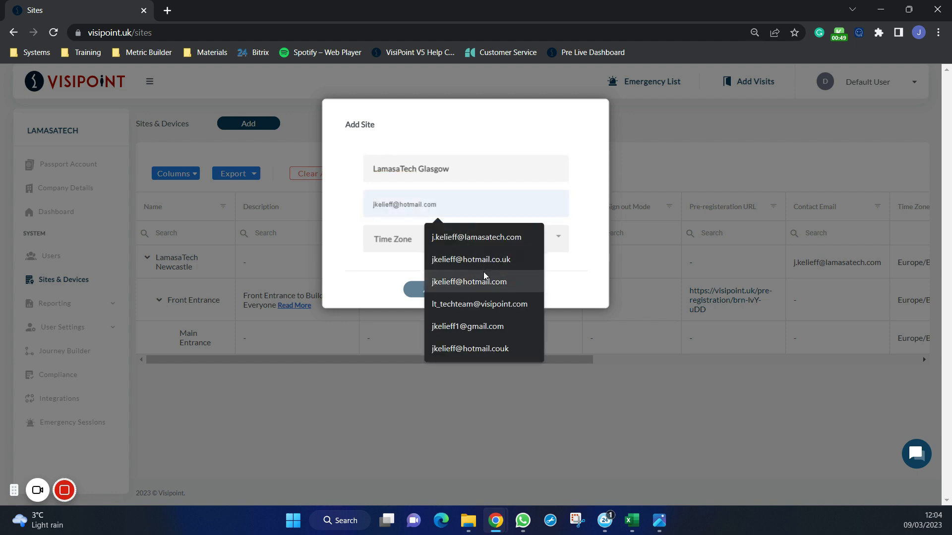
pyautogui.click(496, 259)
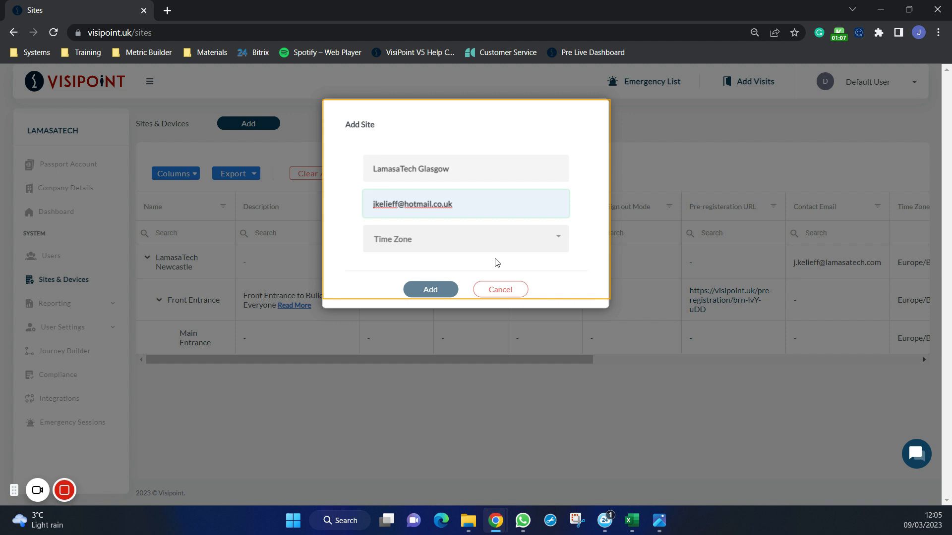
# - Set the new site's time zone to Etc/GMT-0 and add the site
pyautogui.click(491, 247)
pyautogui.scroll(-3, 476, 282)
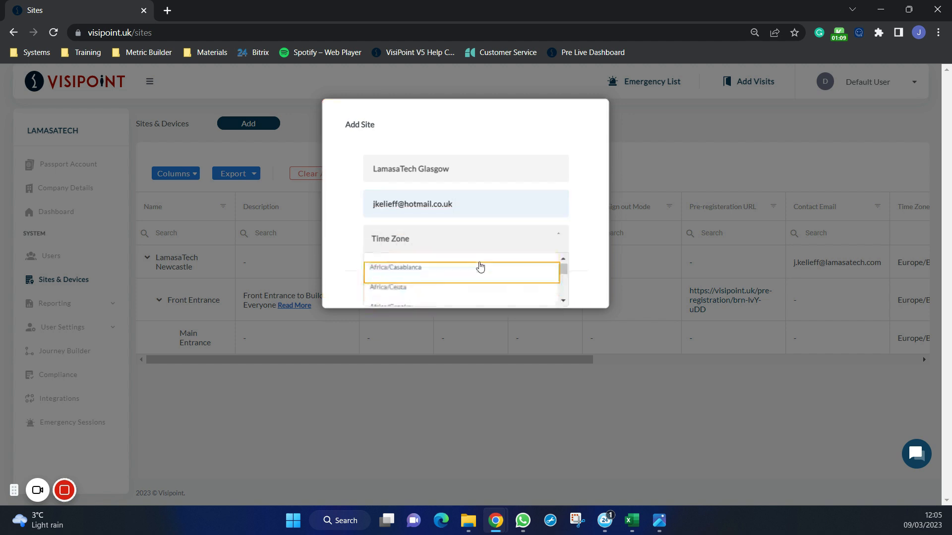
pyautogui.scroll(-20, 480, 270)
pyautogui.scroll(-20, 480, 274)
pyautogui.scroll(-20, 486, 276)
pyautogui.scroll(-20, 486, 276)
pyautogui.scroll(-10, 486, 276)
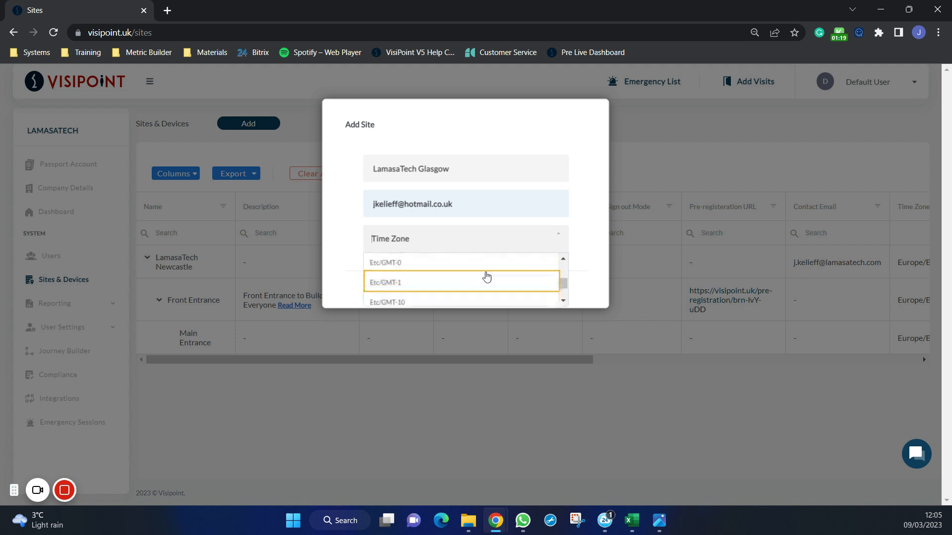
pyautogui.scroll(1, 475, 270)
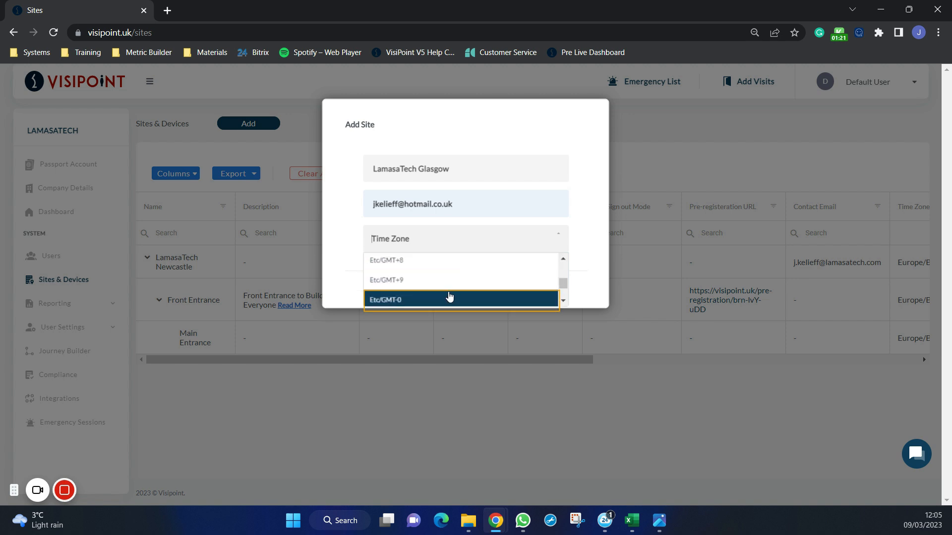
pyautogui.click(449, 297)
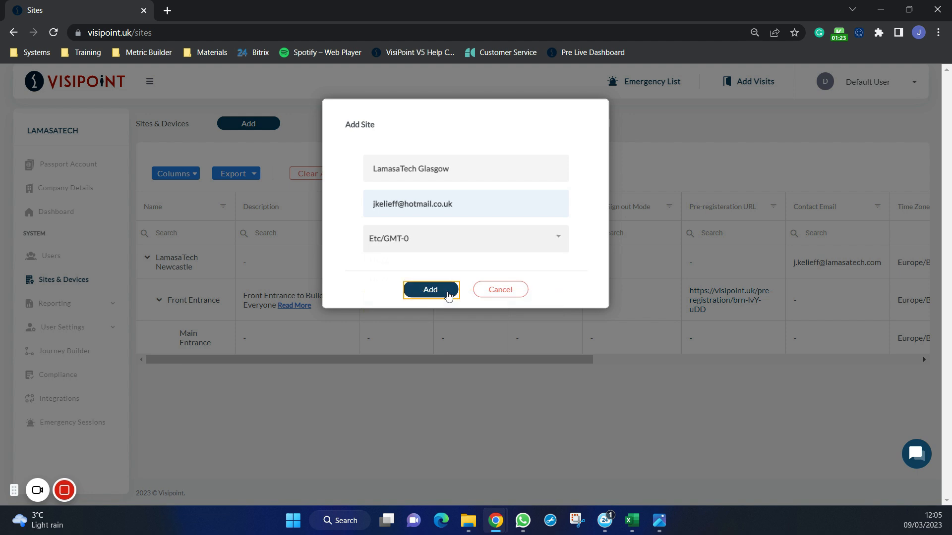
pyautogui.click(448, 296)
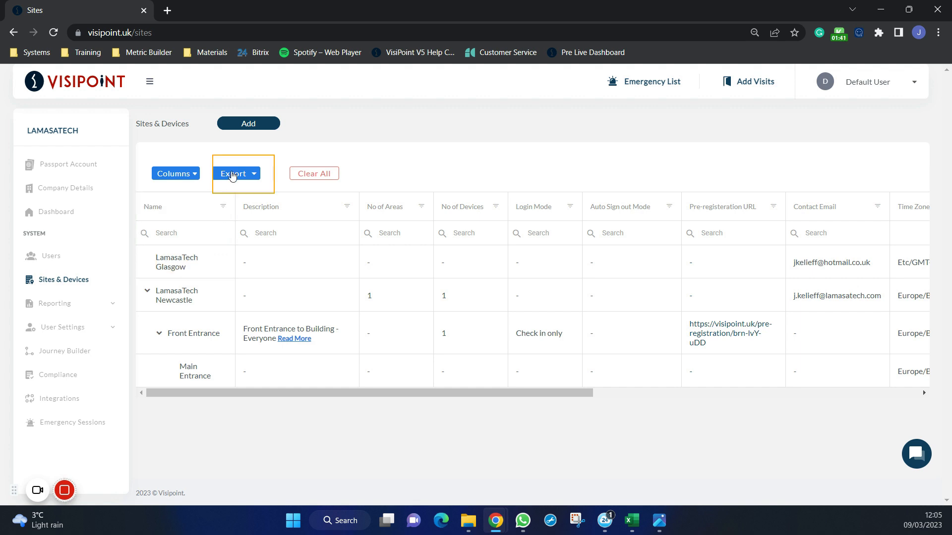
# - Start a new area under the LamasaTech Glasgow site and name it Main Entrance
pyautogui.click(247, 125)
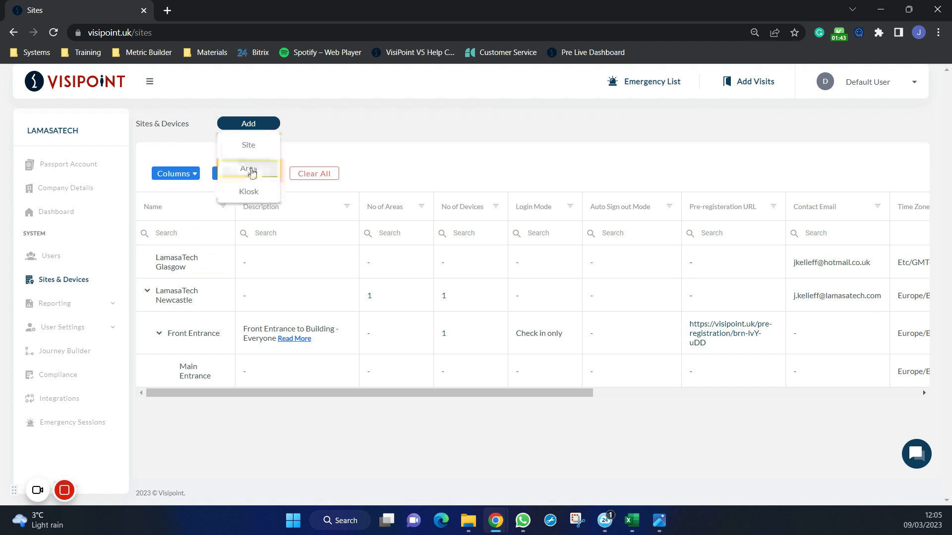
pyautogui.click(252, 175)
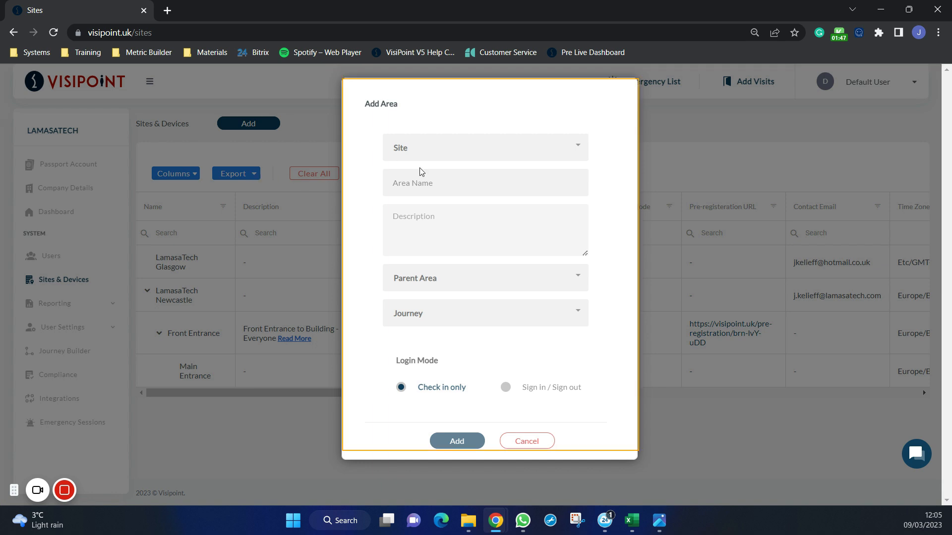
pyautogui.click(463, 152)
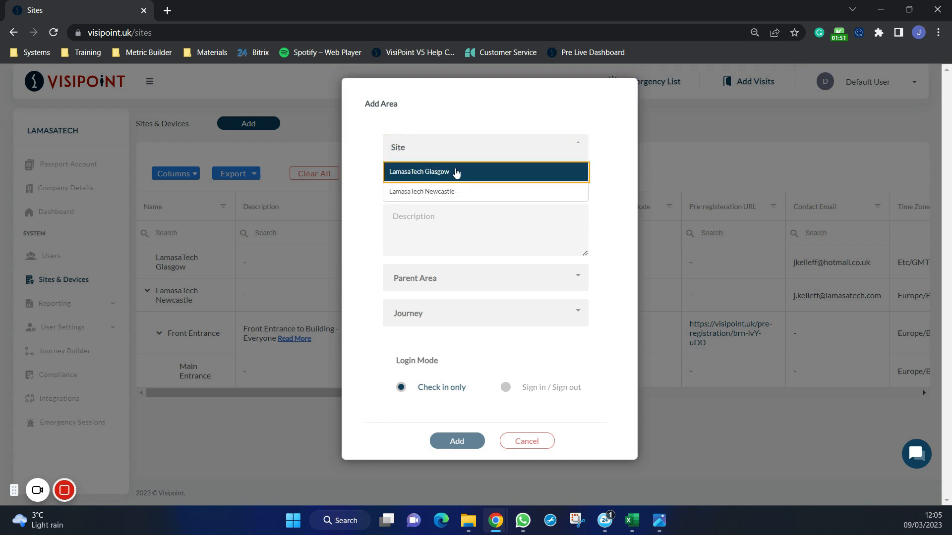
pyautogui.click(455, 172)
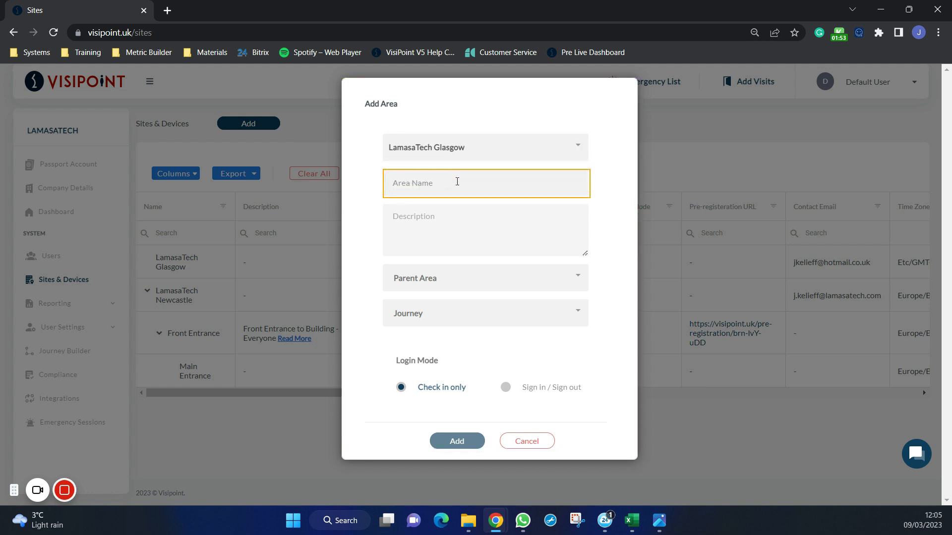
pyautogui.click(457, 181)
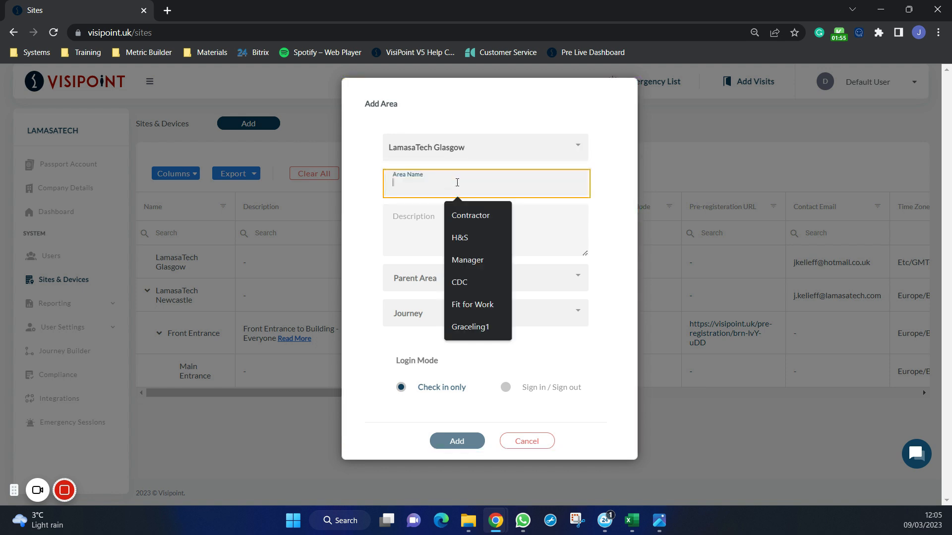
pyautogui.write('Main En')
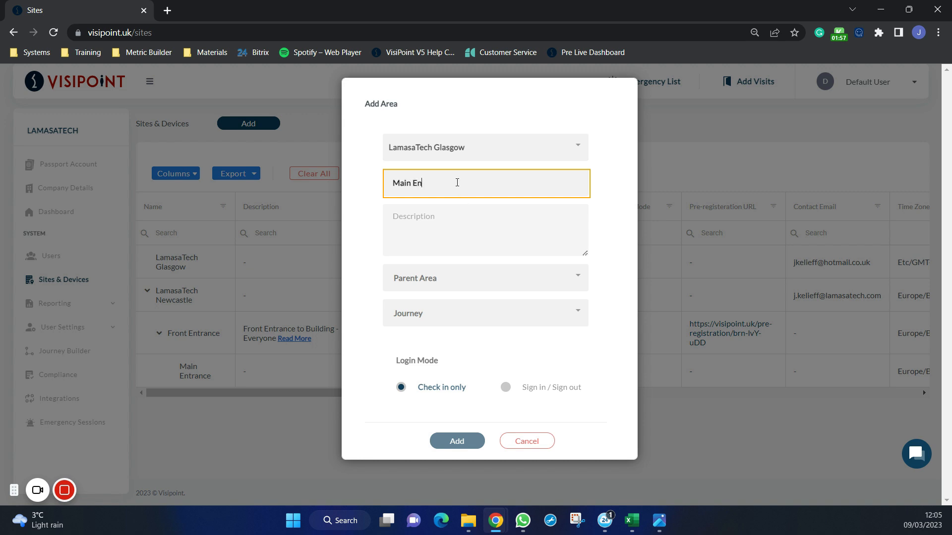
pyautogui.write('trance')
pyautogui.click(456, 213)
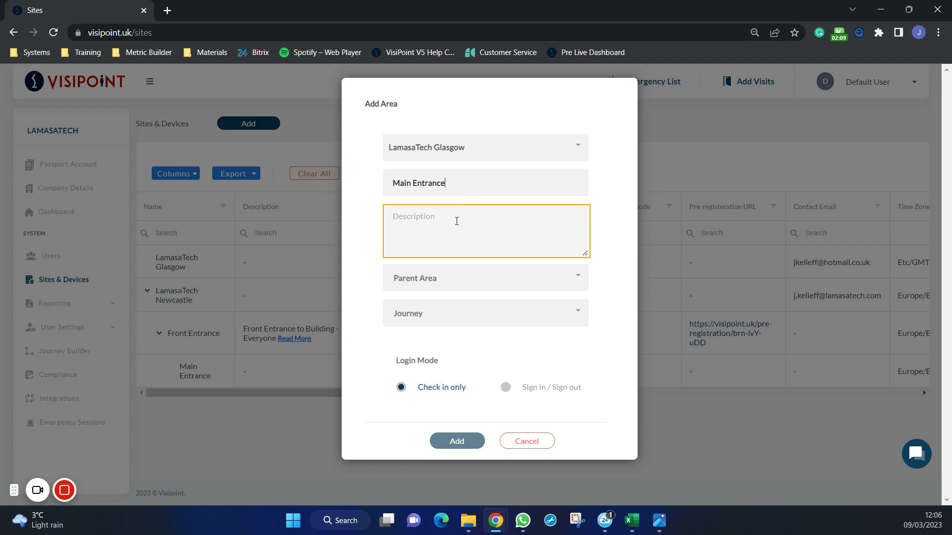
# - Set the new area's parent area to Assigned As Parent and its journey to Journey
pyautogui.click(475, 276)
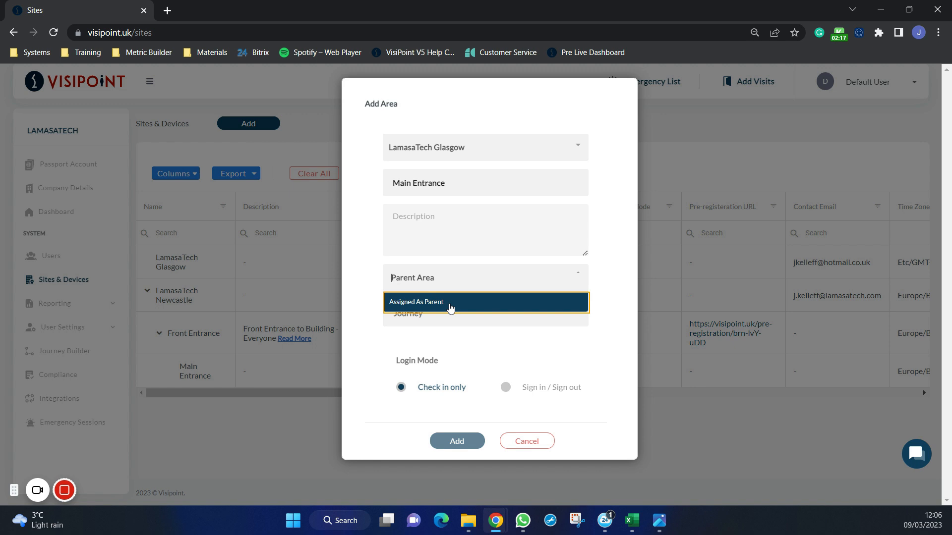
pyautogui.click(450, 307)
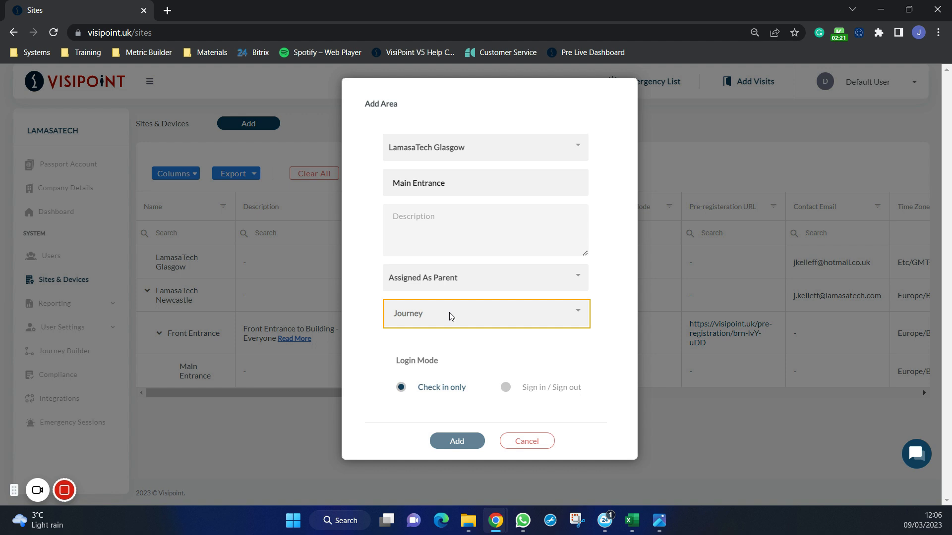
pyautogui.click(450, 316)
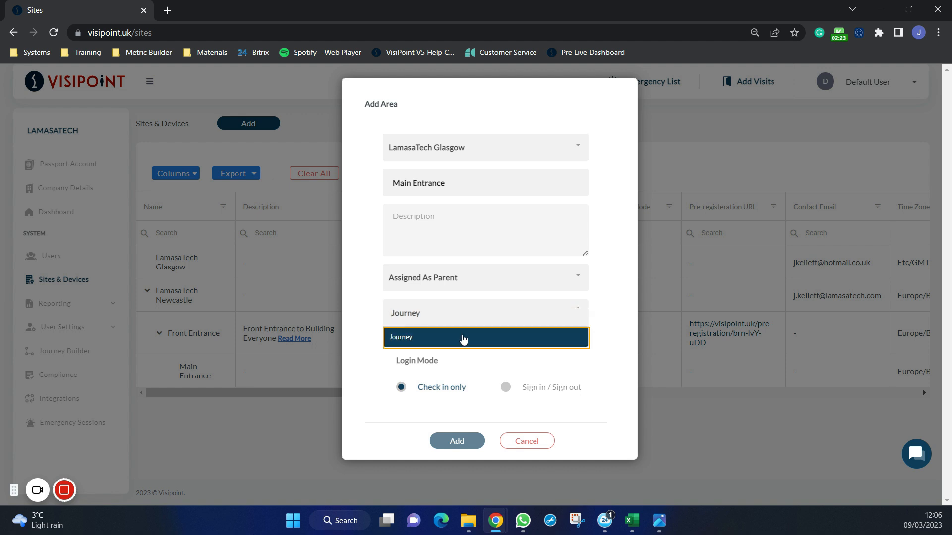
pyautogui.click(463, 339)
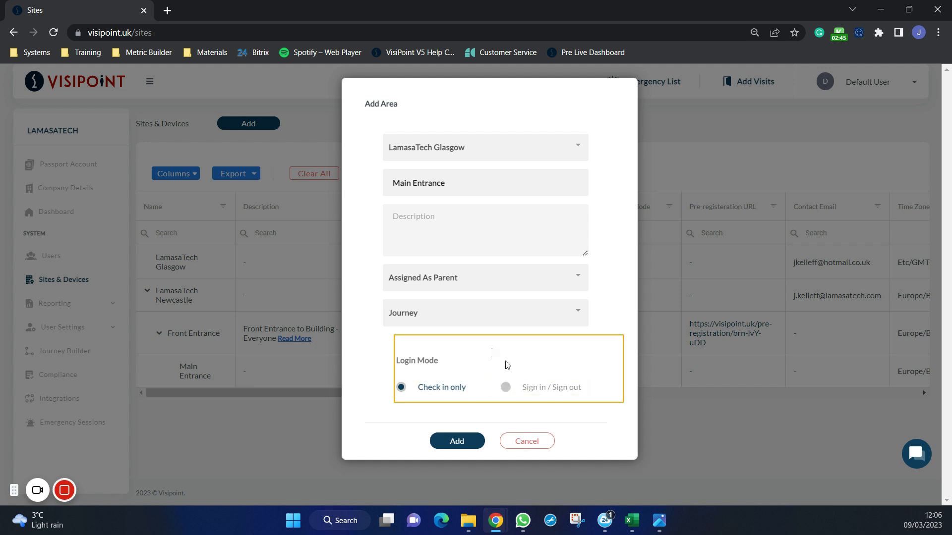
# - Set the area's login mode to Sign in / Sign out with auto sign out at midnight, and add it to the Glasgow site
pyautogui.click(508, 387)
pyautogui.scroll(-1, 486, 333)
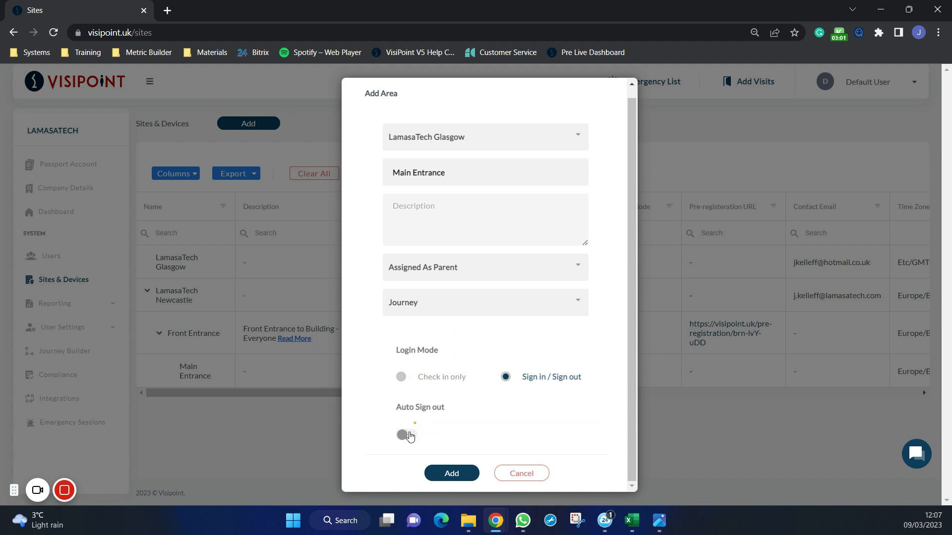
pyautogui.click(404, 438)
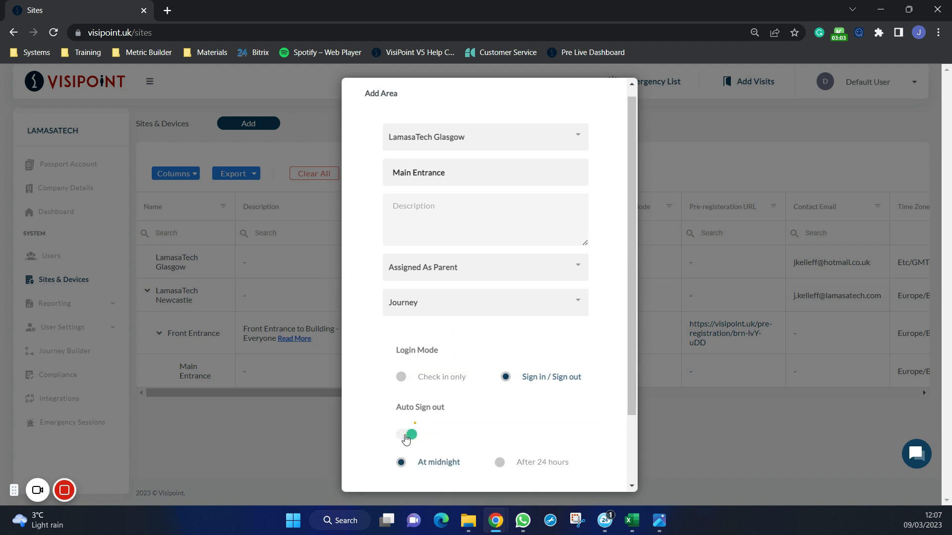
pyautogui.scroll(-2, 465, 402)
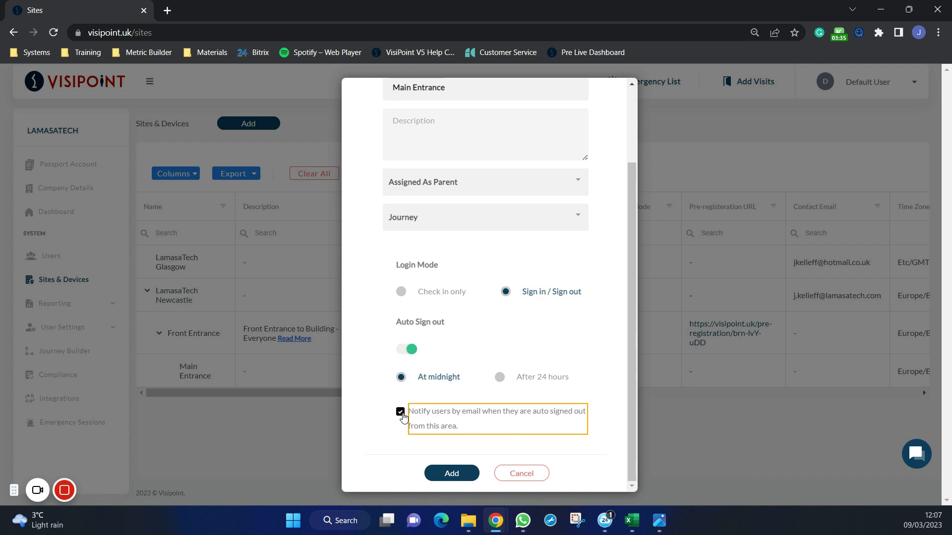
pyautogui.click(457, 475)
pyautogui.click(457, 475)
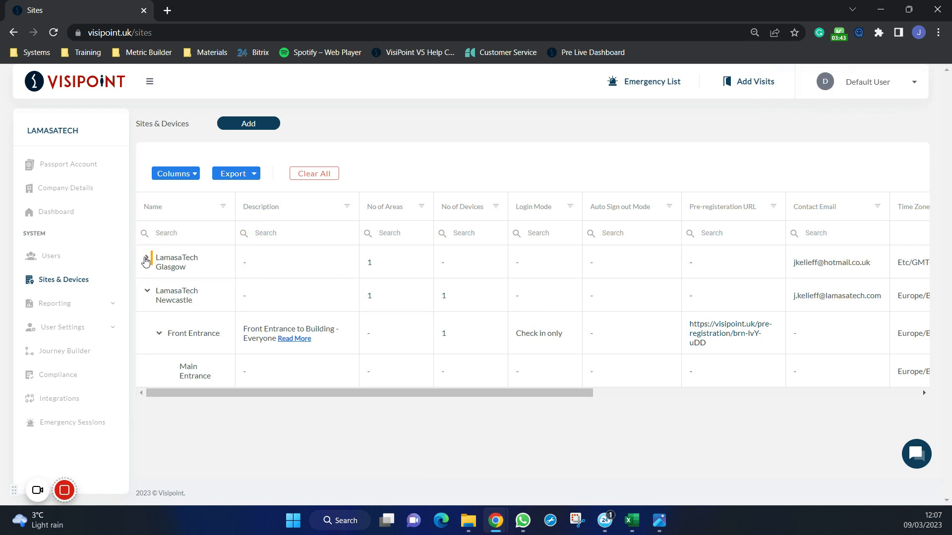
pyautogui.click(146, 262)
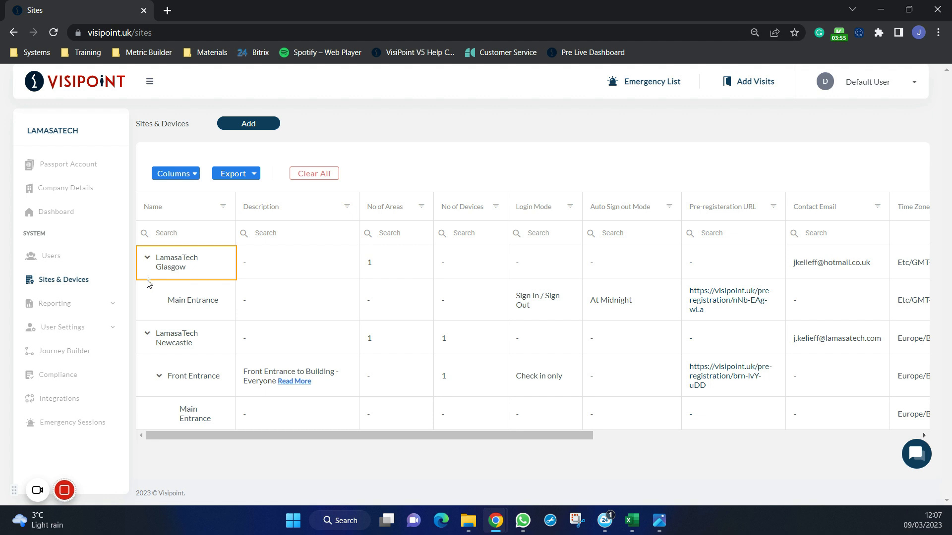
# - Start a new kiosk for the LamasaTech Glasgow site's Main Entrance area, with LT-Zentron8 as the purchased device
pyautogui.click(255, 128)
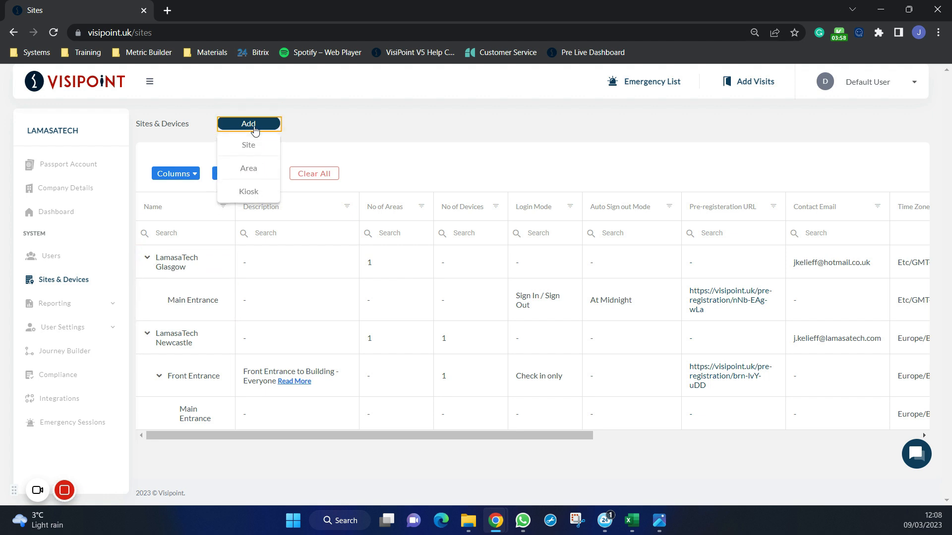
pyautogui.click(252, 192)
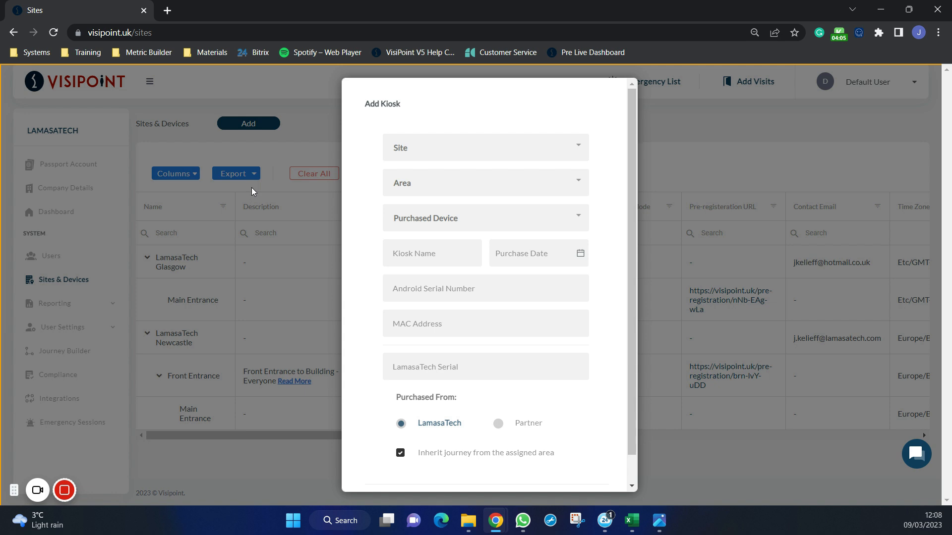
pyautogui.click(419, 149)
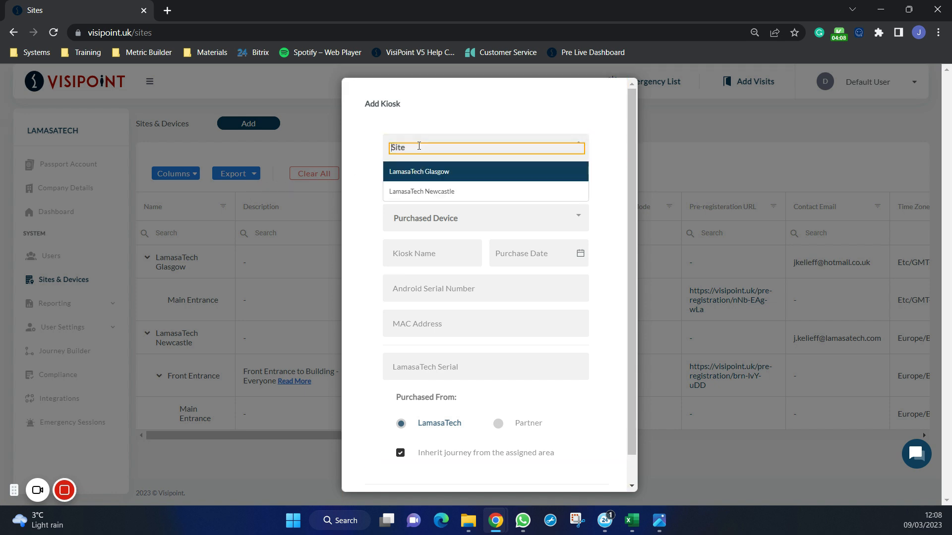
pyautogui.click(429, 177)
pyautogui.click(431, 190)
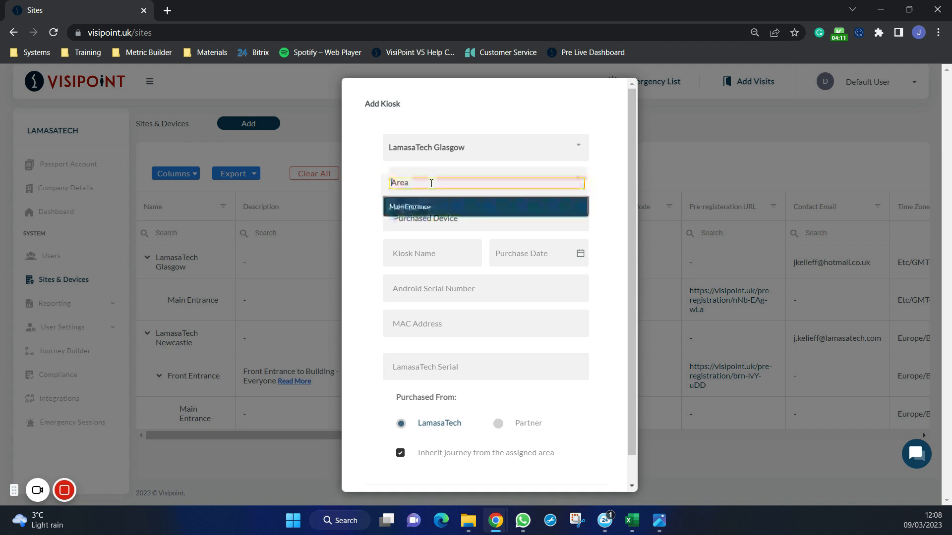
pyautogui.click(435, 209)
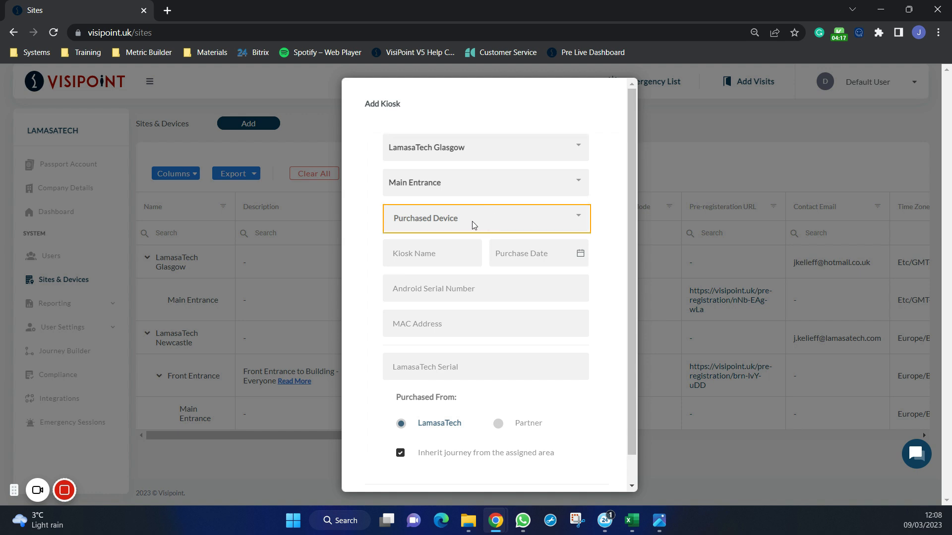
pyautogui.click(473, 222)
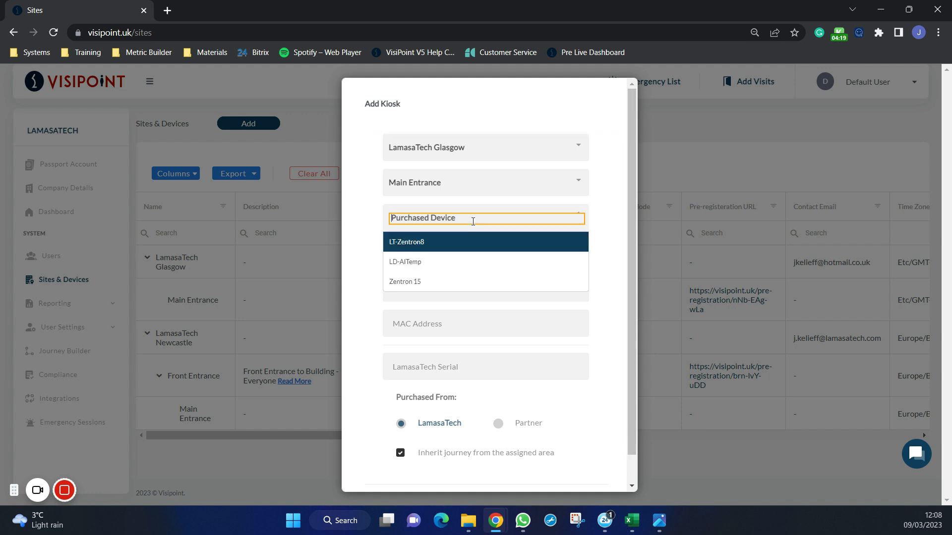
pyautogui.click(468, 242)
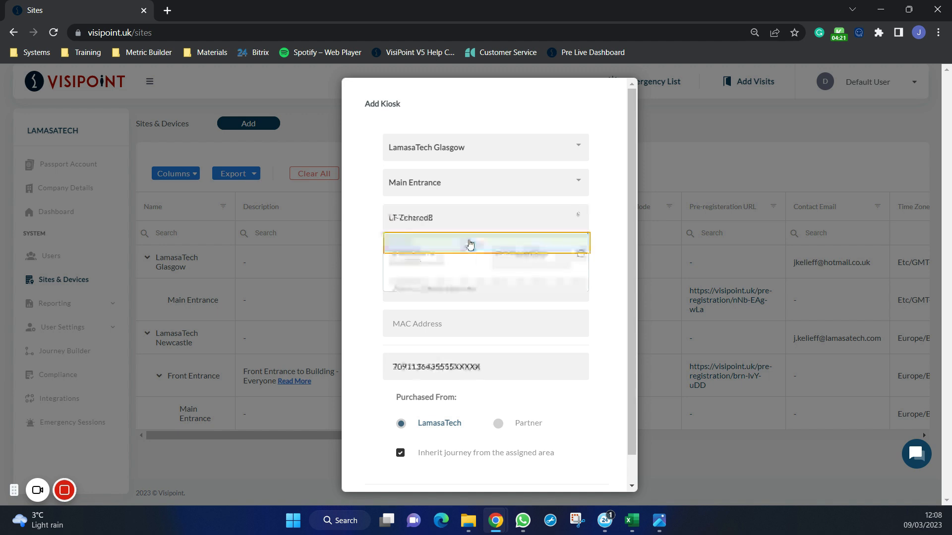
# - Name the new kiosk Main Entrance and set its purchase date to 2023-03-09
pyautogui.click(466, 250)
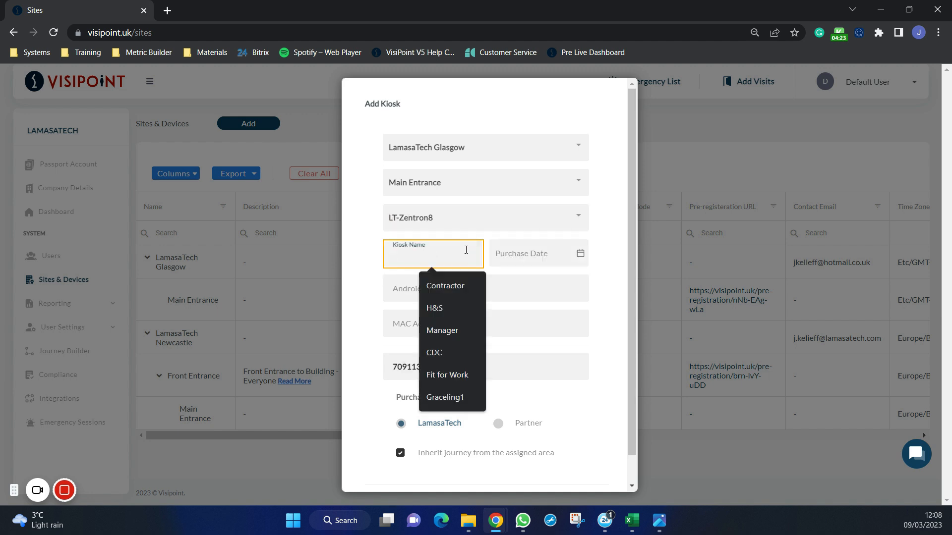
pyautogui.write('Main Entrance')
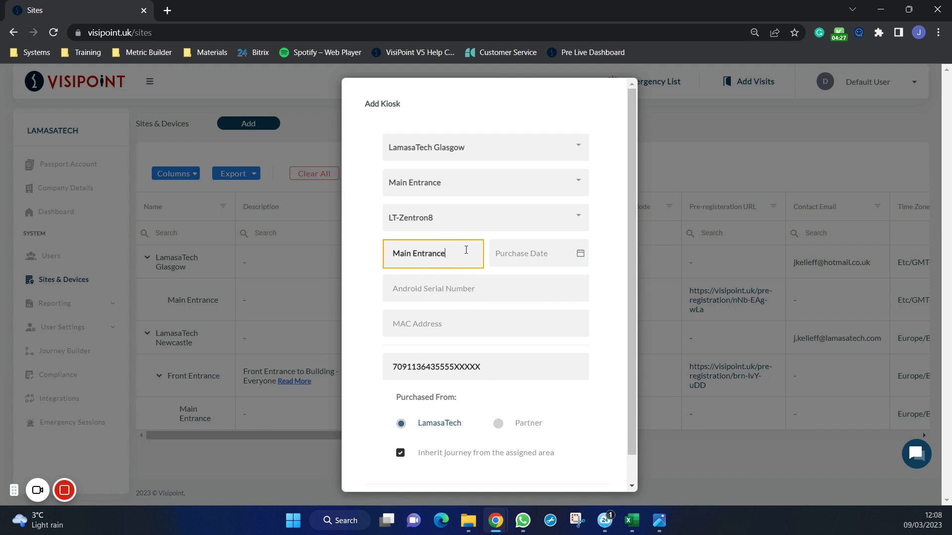
pyautogui.click(528, 253)
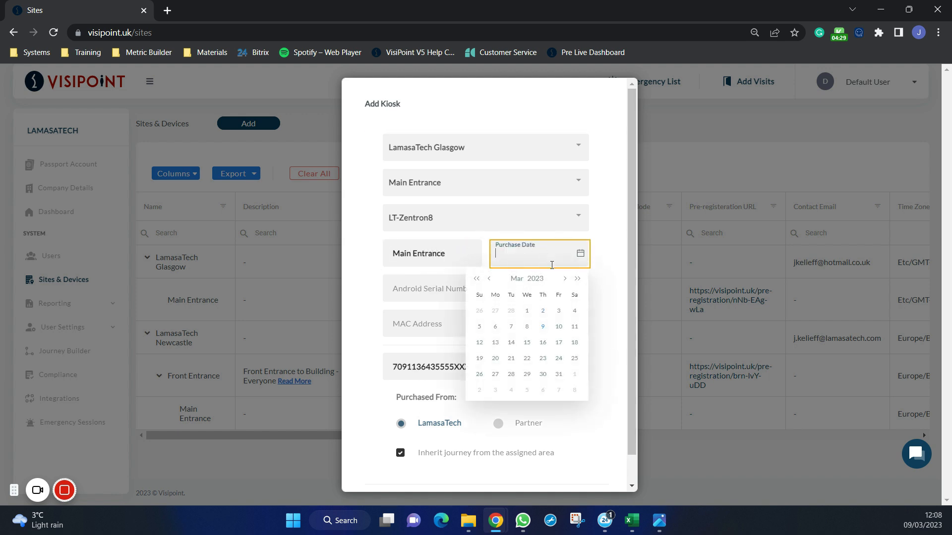
pyautogui.click(543, 326)
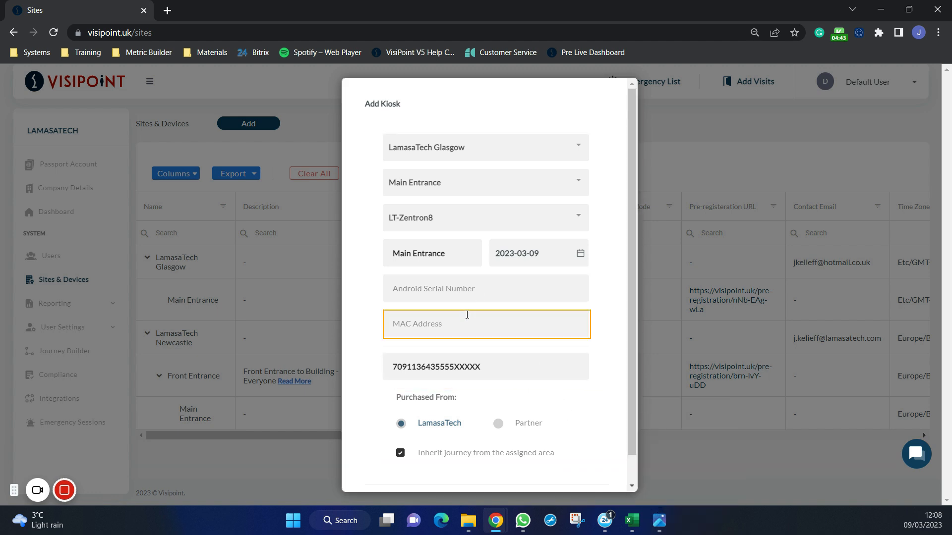
# - Switch to the image viewer to examine the Kiosk Registration screenshot with its QR code, and return to the kiosk form
pyautogui.click(659, 521)
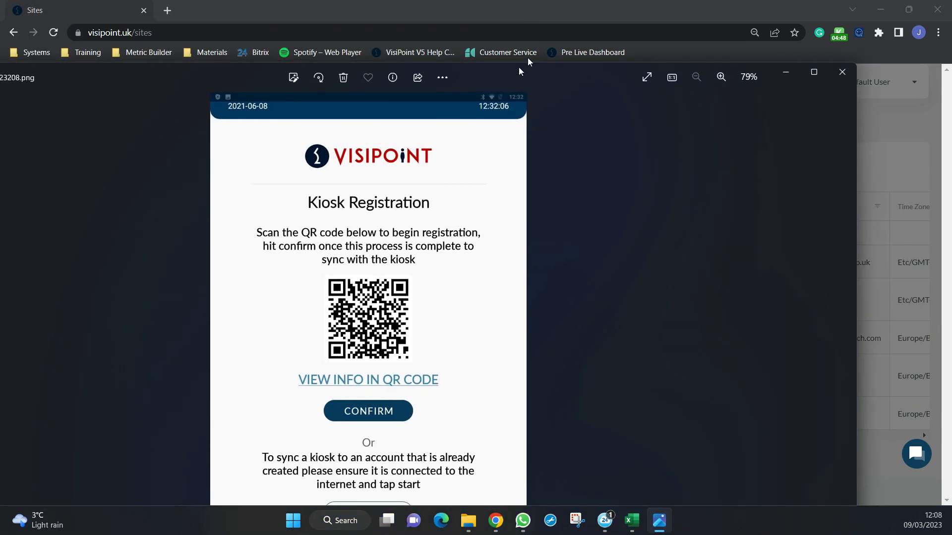
pyautogui.moveTo(519, 71); pyautogui.dragTo(579, 40)
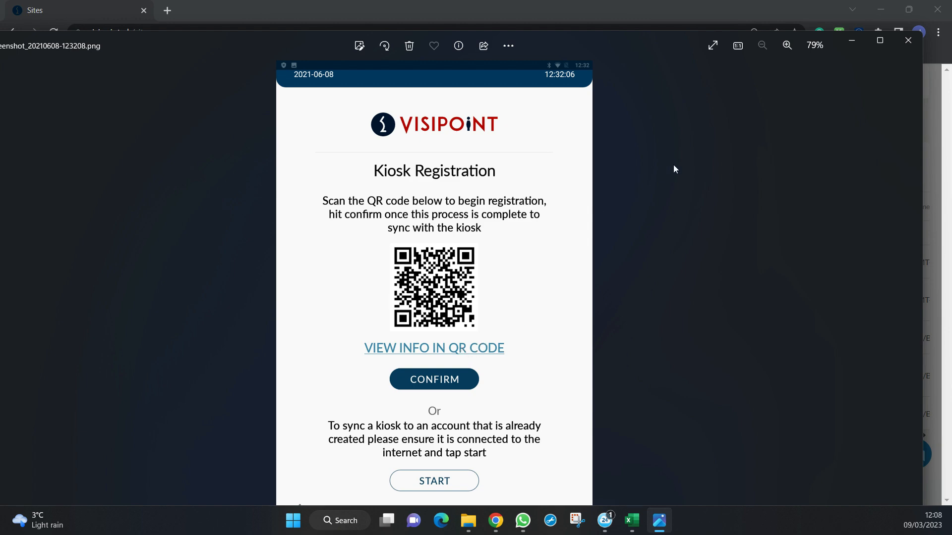
pyautogui.click(853, 42)
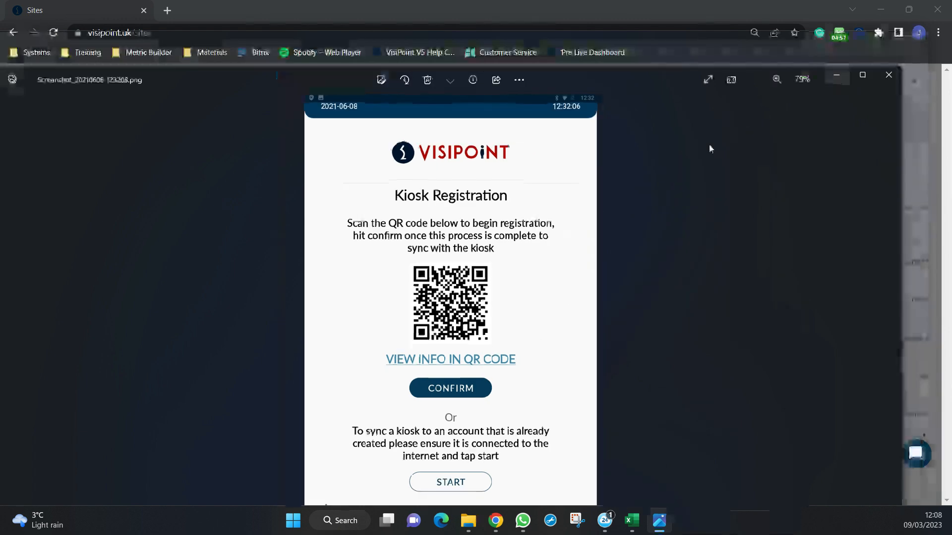
# - Try Partner as the kiosk's purchase source, and set it back to LamasaTech
pyautogui.press('Tab')
pyautogui.press('Tab')
pyautogui.press('Tab')
pyautogui.press('Tab')
pyautogui.press('Tab')
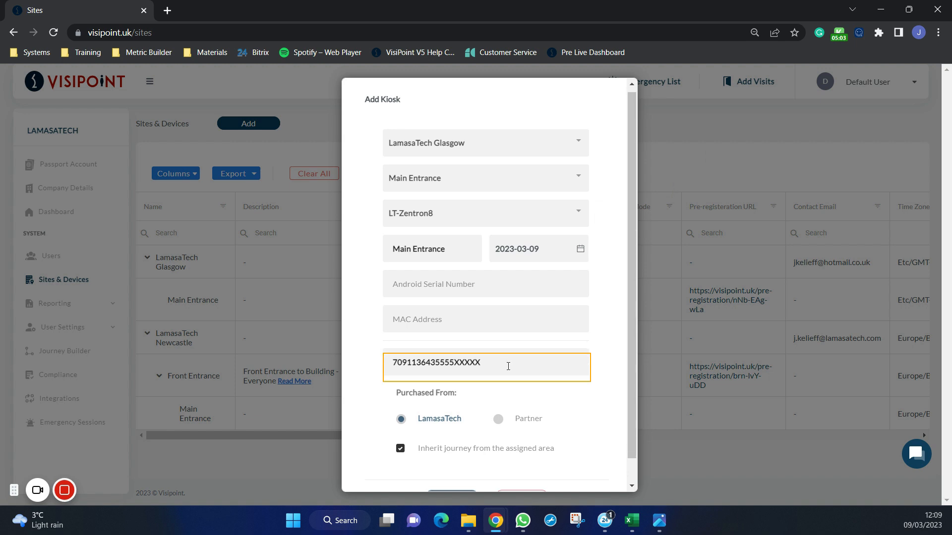
pyautogui.press('Tab')
pyautogui.press('Tab')
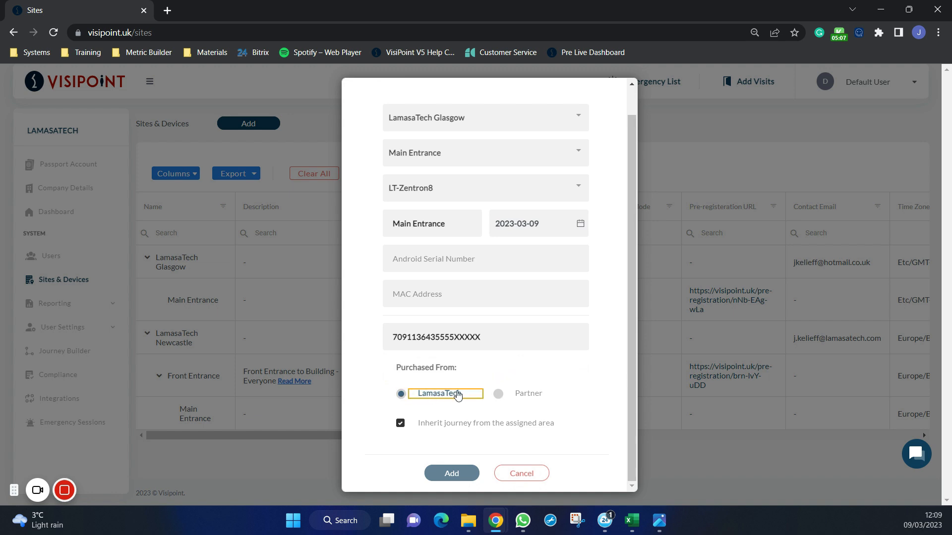
pyautogui.click(498, 395)
pyautogui.click(471, 411)
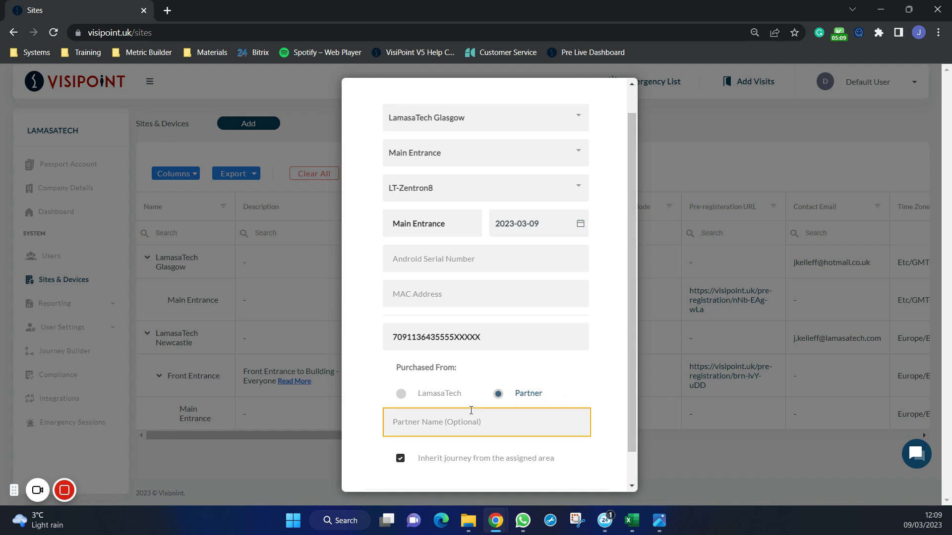
pyautogui.click(402, 395)
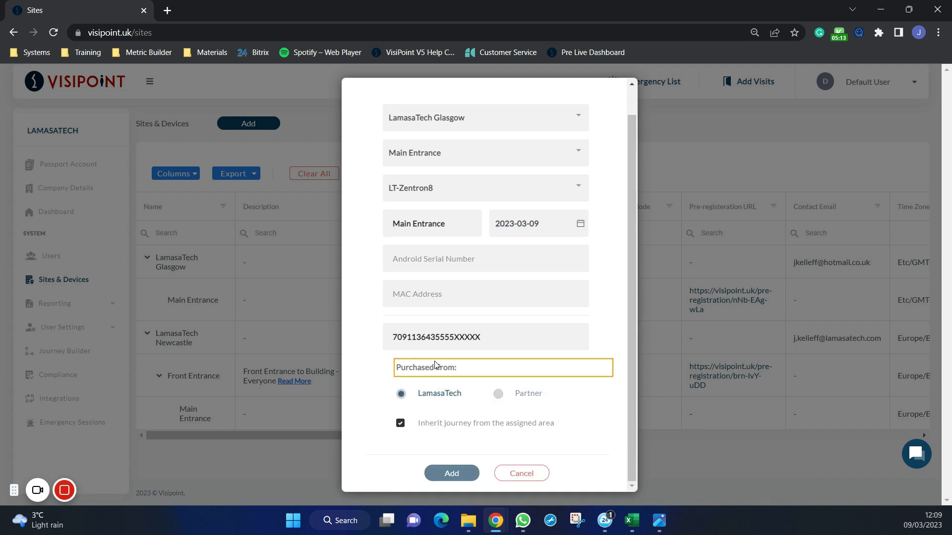
# - Turn off inheriting the journey from the assigned area to reveal the journey selection, and cancel adding the kiosk
pyautogui.click(416, 425)
pyautogui.scroll(-1, 442, 398)
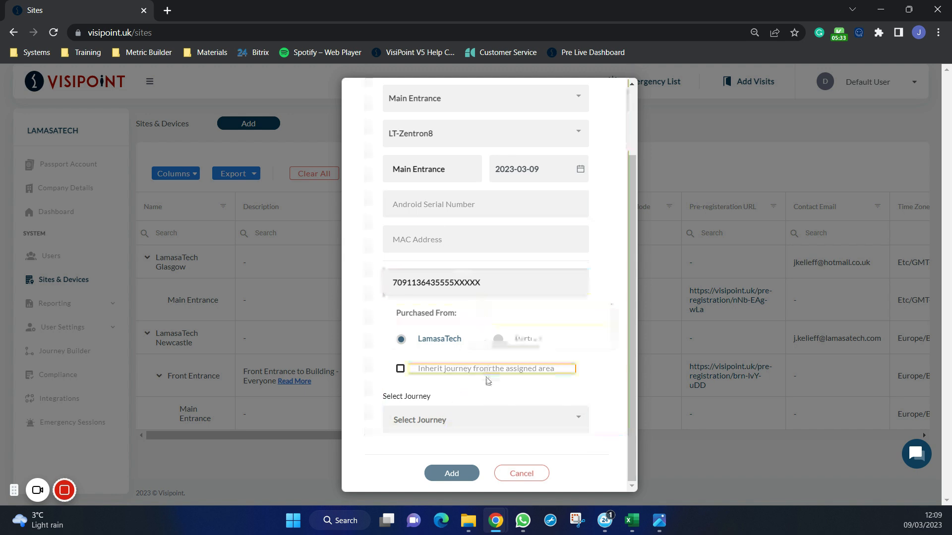
pyautogui.click(515, 477)
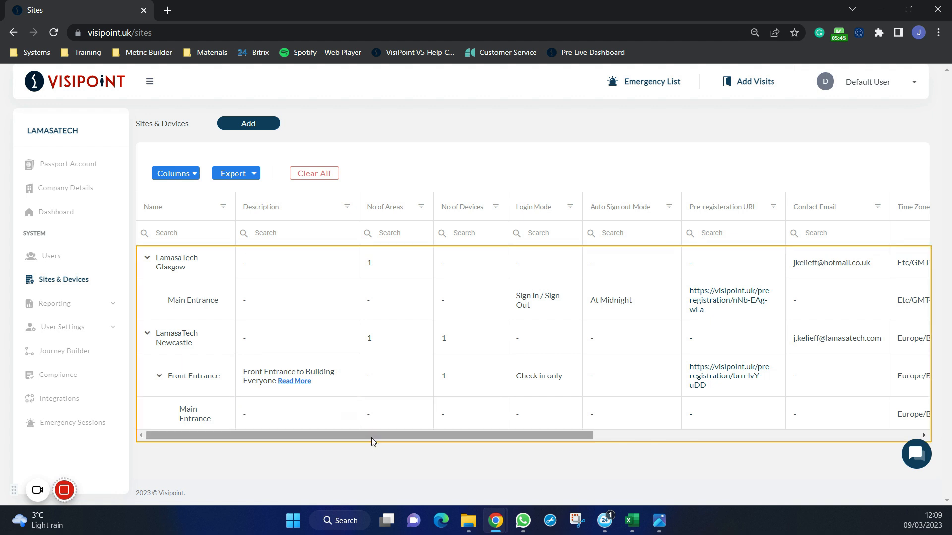
# - Review the actions available for the LamasaTech Newcastle site and for its Front Entrance area
pyautogui.moveTo(377, 436); pyautogui.dragTo(760, 457)
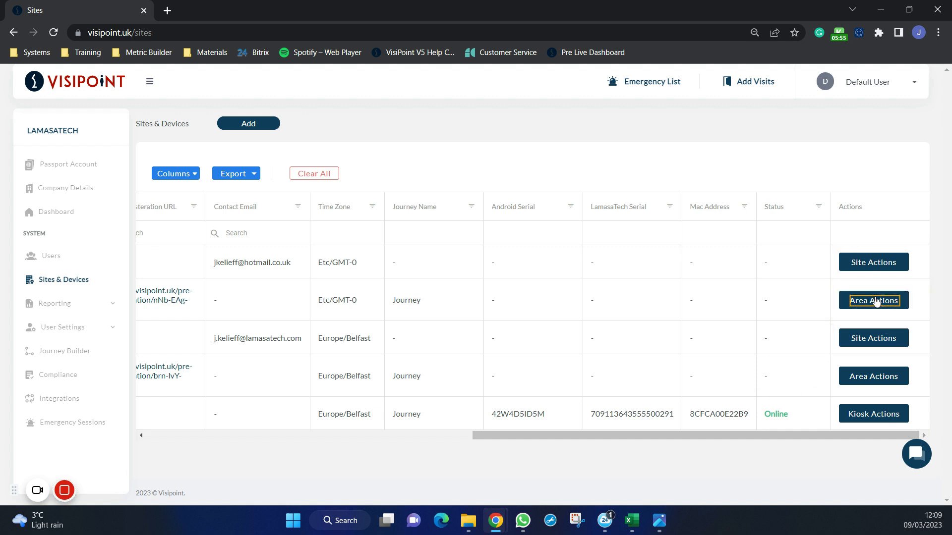
pyautogui.click(877, 338)
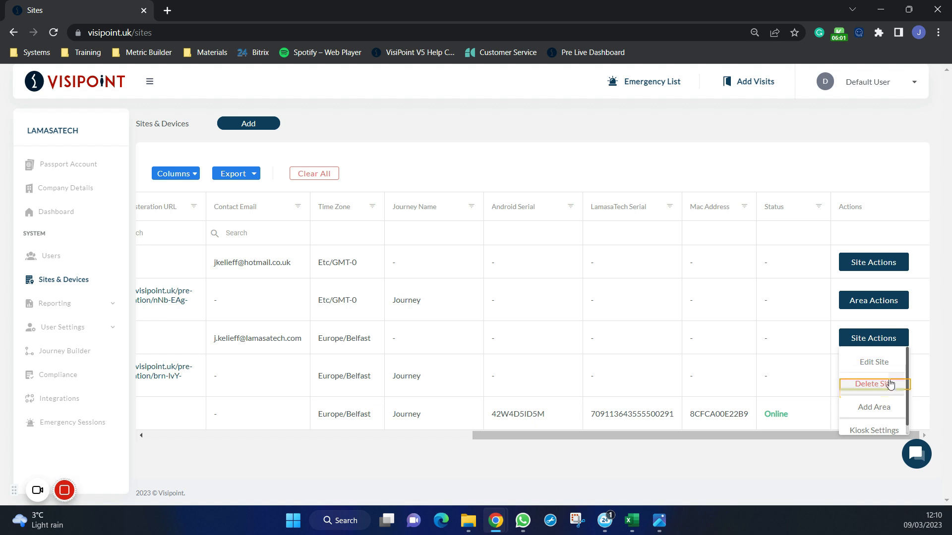
pyautogui.scroll(-1, 890, 382)
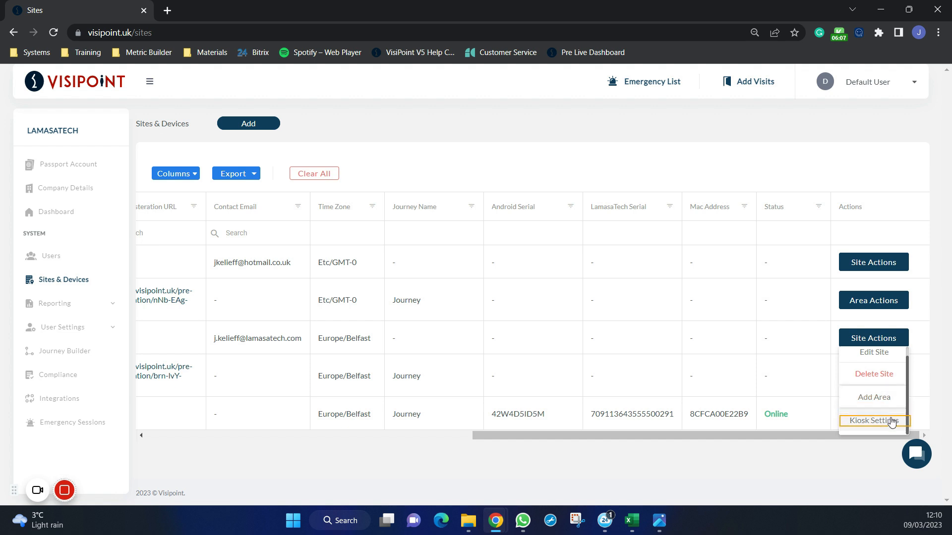
pyautogui.click(892, 341)
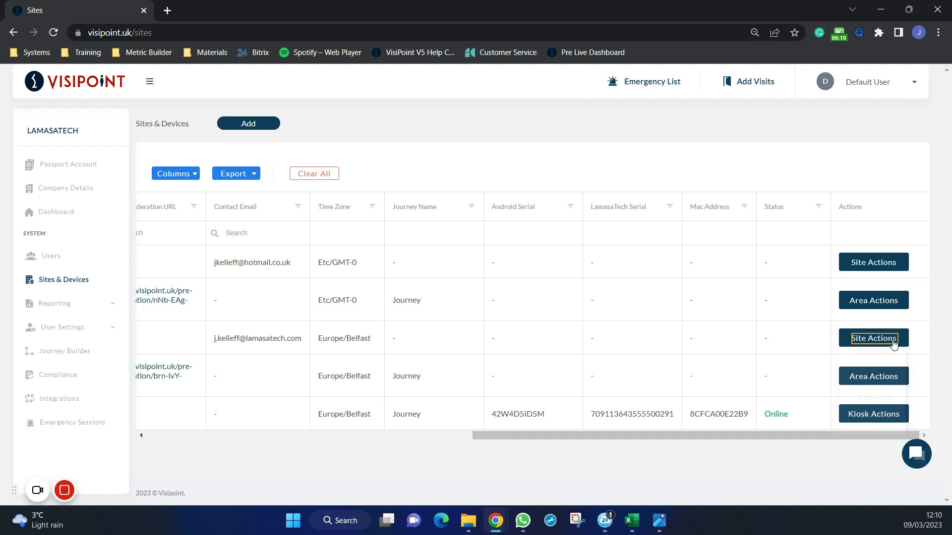
pyautogui.click(893, 377)
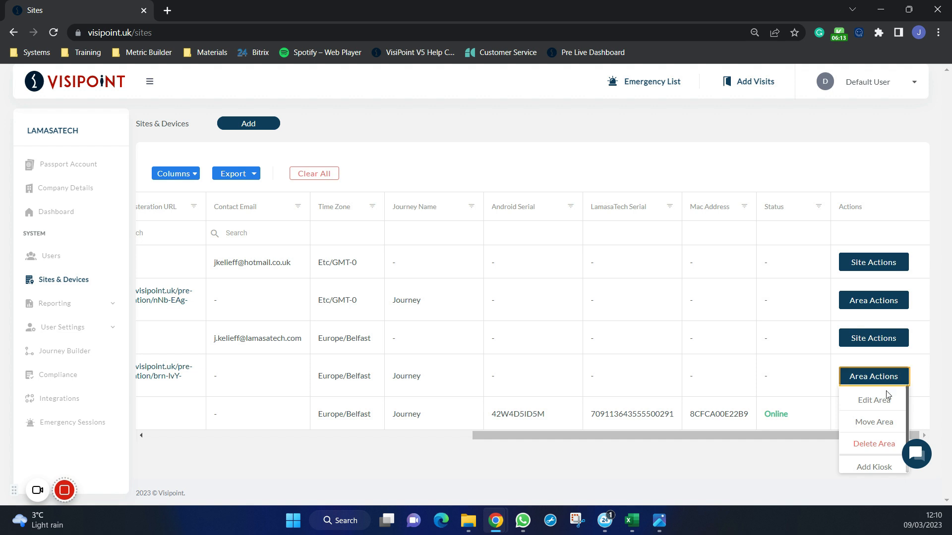
pyautogui.scroll(-1, 886, 410)
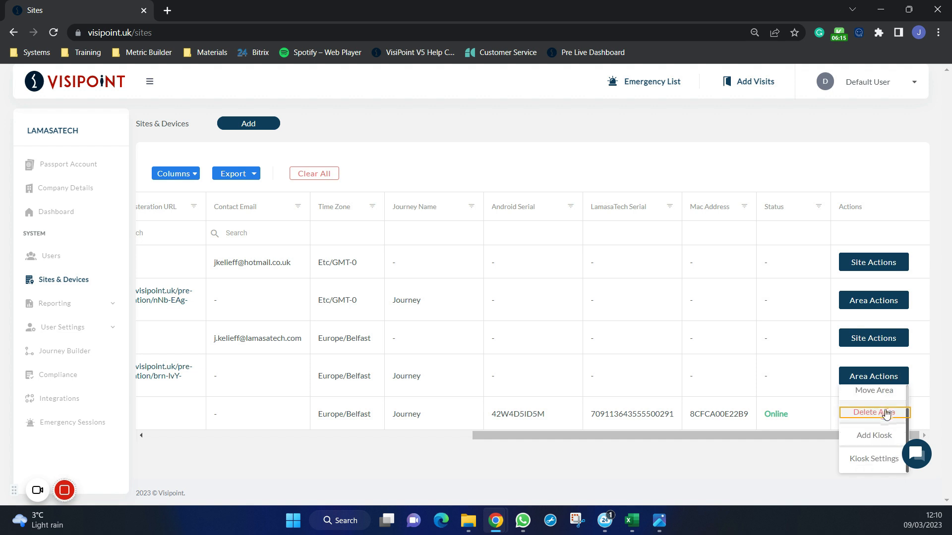
pyautogui.scroll(1, 886, 418)
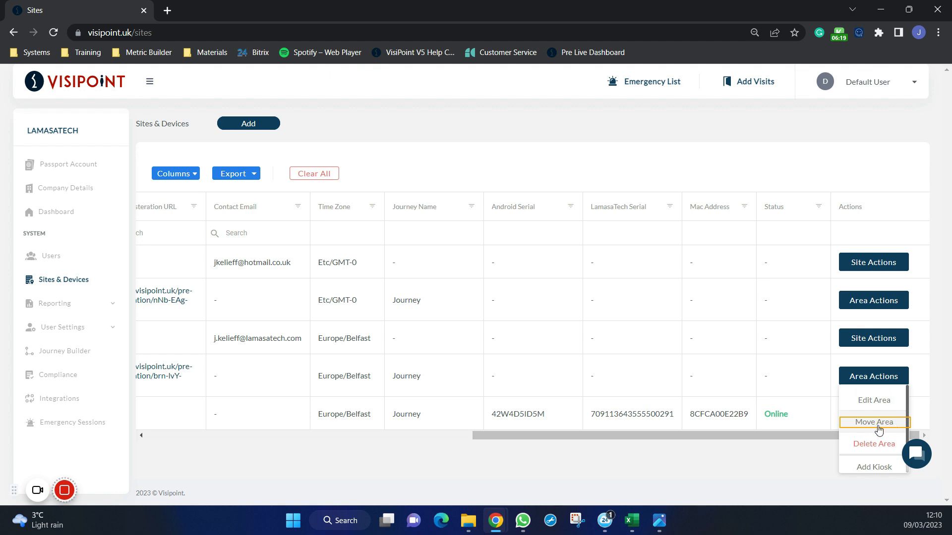
# - Check the site and parent area choices for moving the Front Entrance area, and cancel the move
pyautogui.click(879, 427)
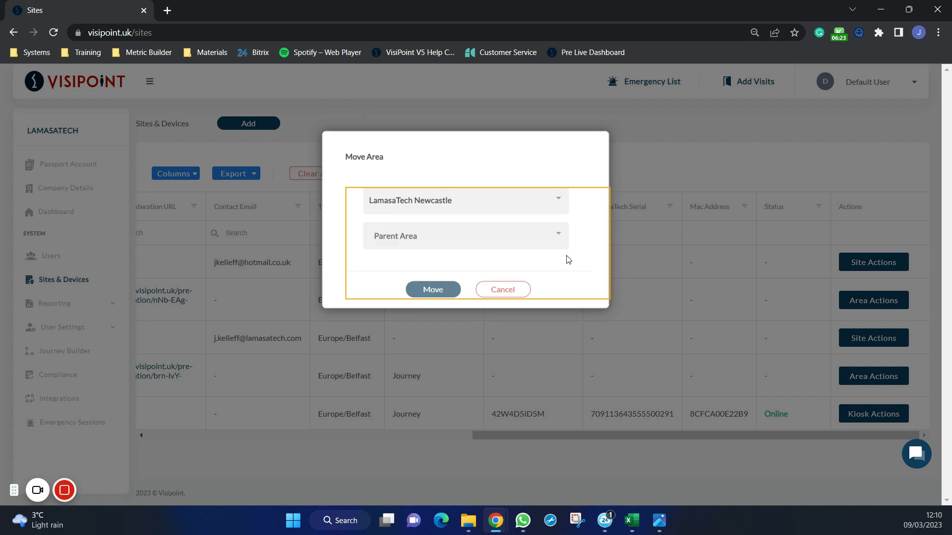
pyautogui.click(493, 212)
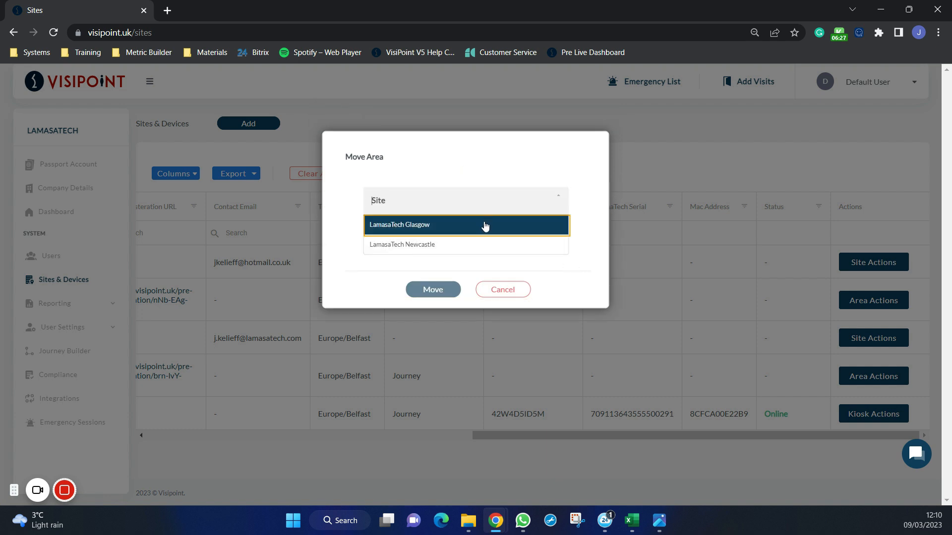
pyautogui.click(592, 221)
pyautogui.click(536, 239)
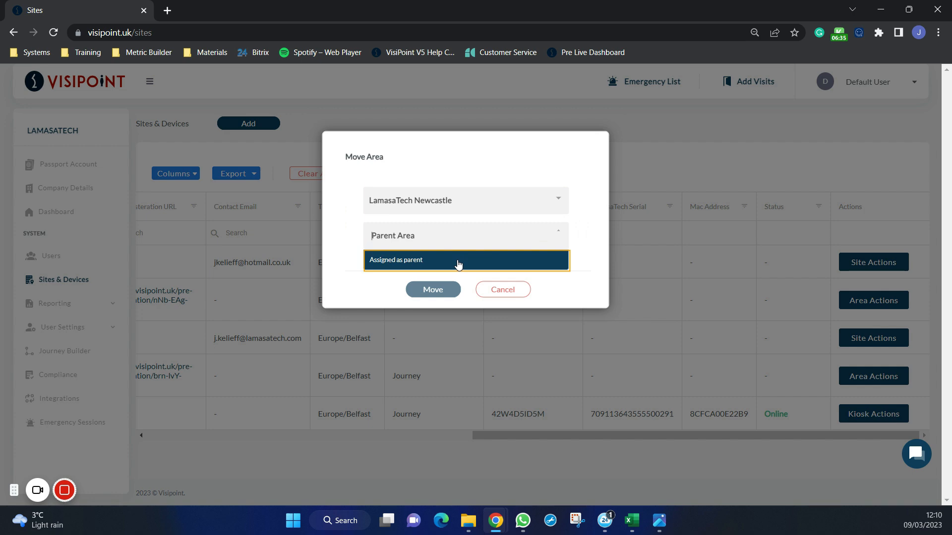
pyautogui.click(502, 290)
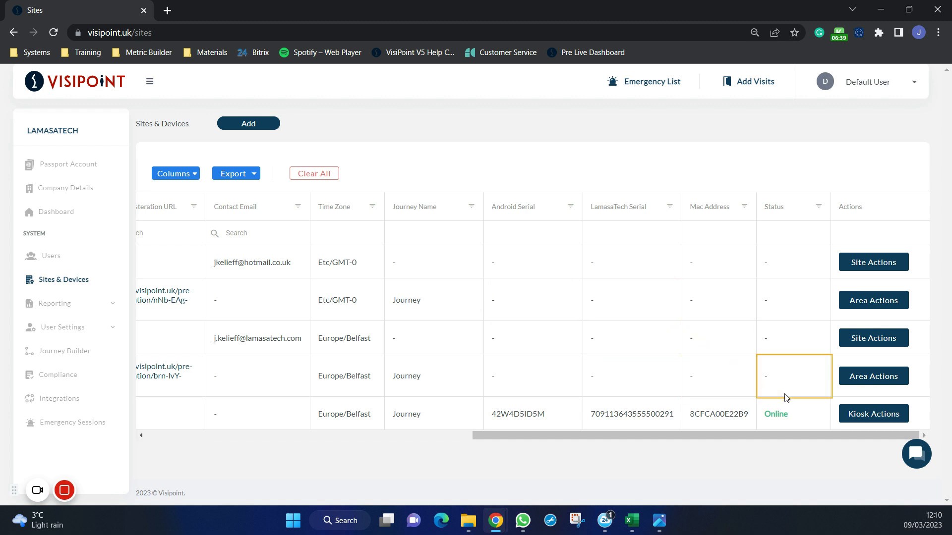
# - Review all actions available for the Main Entrance kiosk at the Newcastle site, and return to the start of the sites table
pyautogui.click(873, 415)
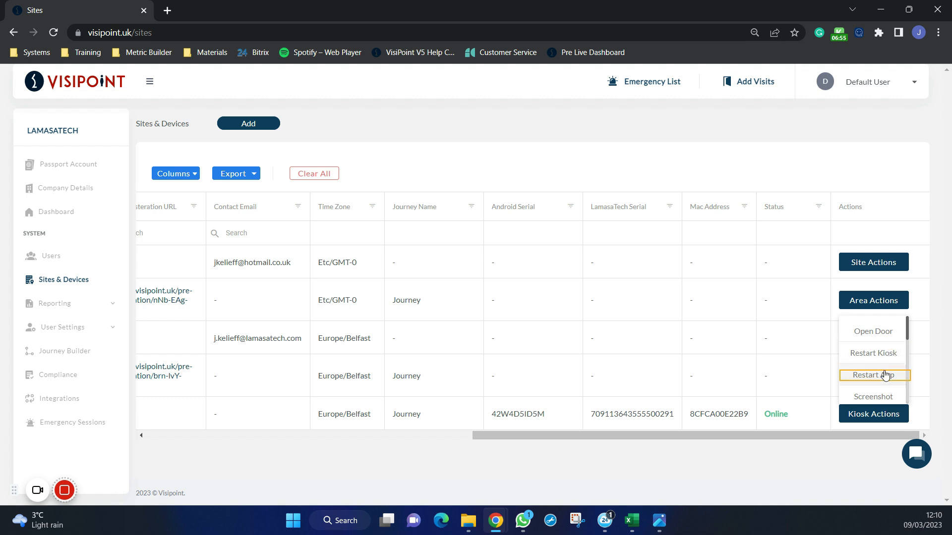
pyautogui.scroll(-2, 886, 392)
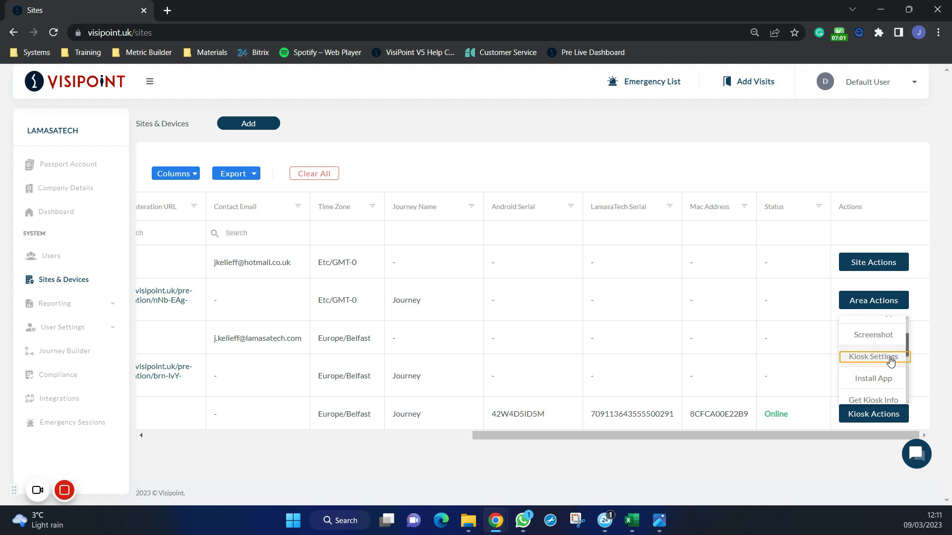
pyautogui.scroll(-1, 890, 363)
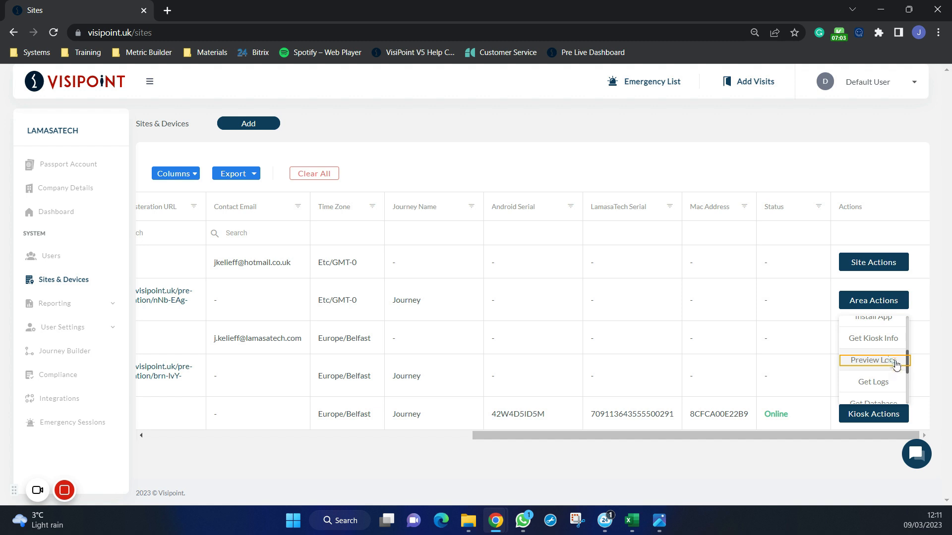
pyautogui.scroll(-1, 888, 349)
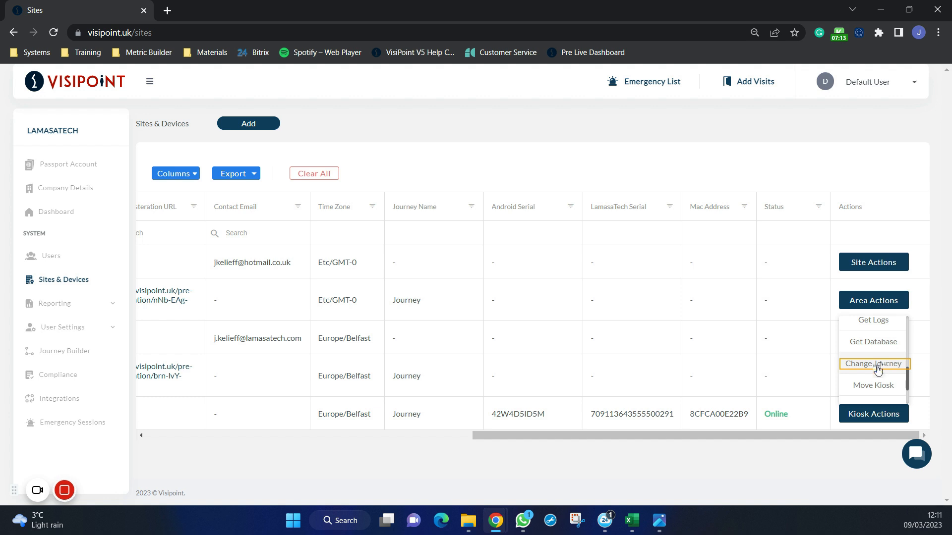
pyautogui.scroll(-1, 881, 366)
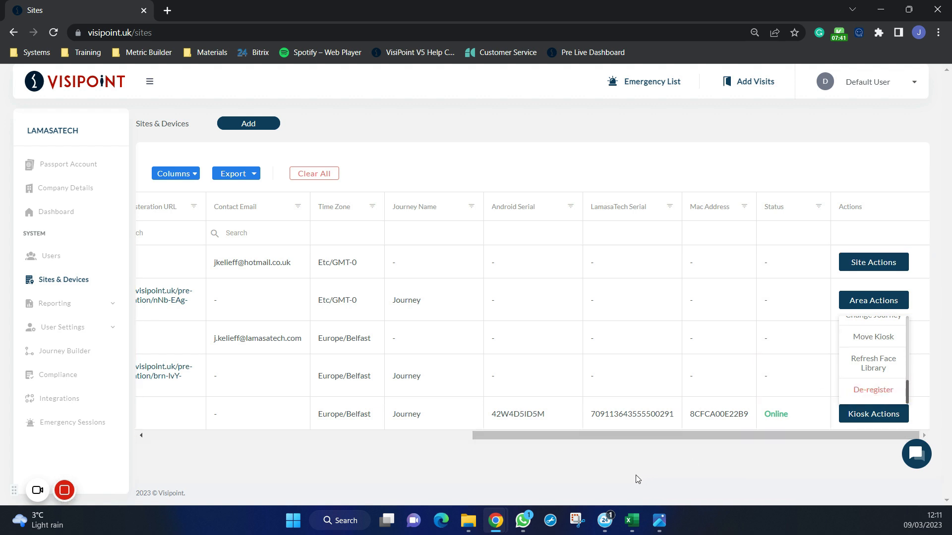
pyautogui.click(605, 438)
pyautogui.moveTo(598, 436); pyautogui.dragTo(212, 489)
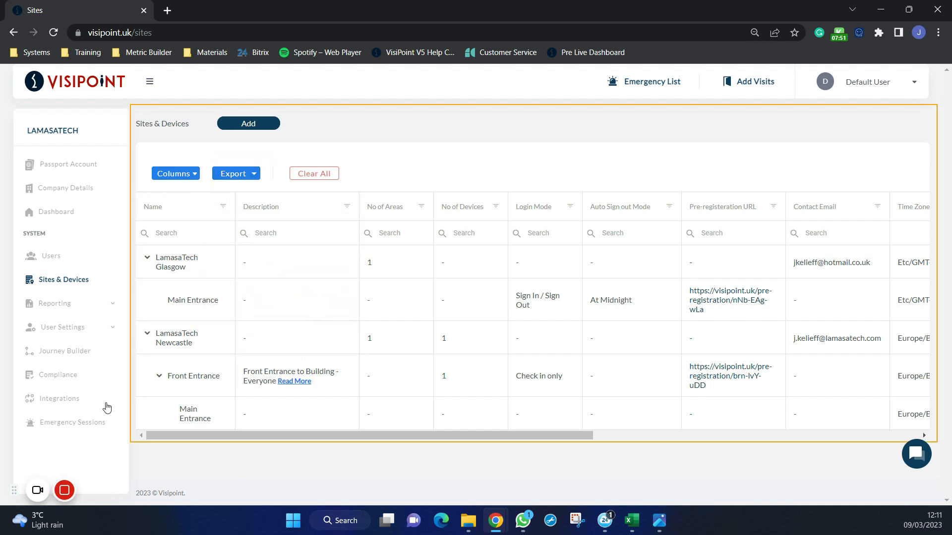
pyautogui.click(64, 490)
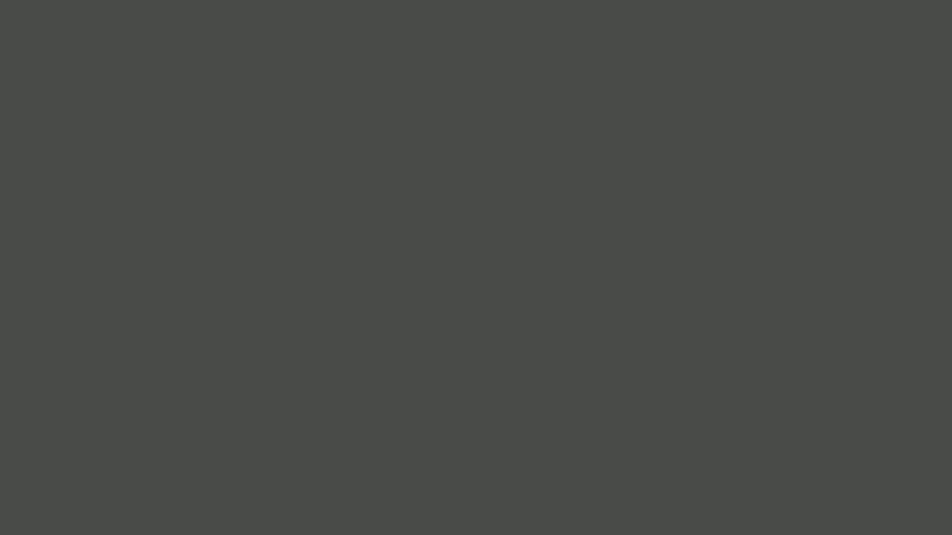